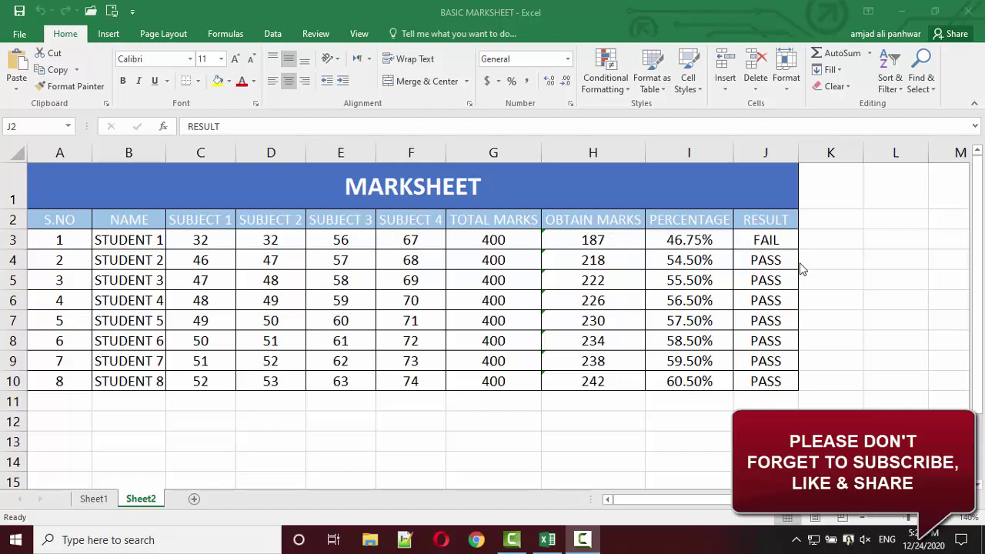
Add a GRADE header in K2, beside the RESULT header.
{"action": "left_click", "coordinate": [814, 216]}
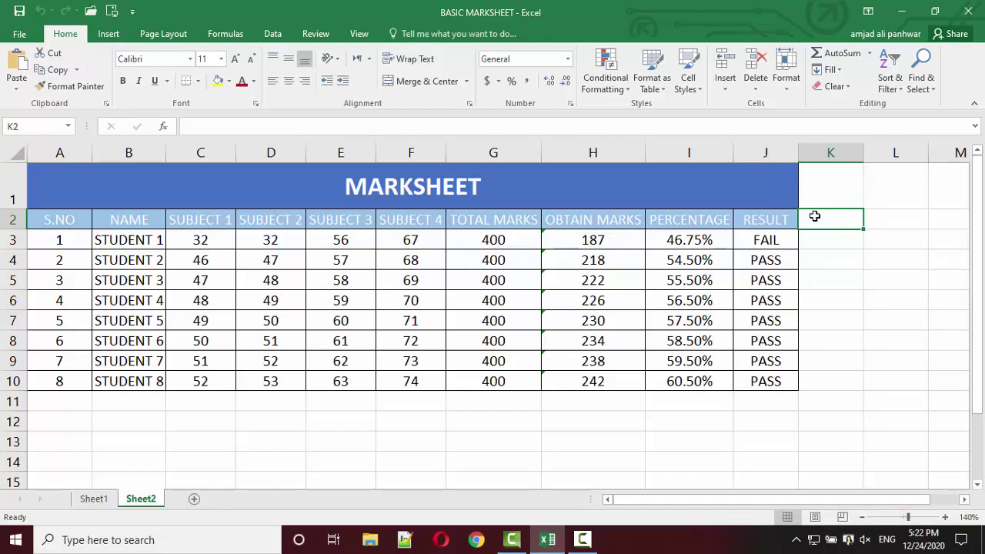
{"action": "type", "text": "GRADE"}
{"action": "key", "text": "Tab"}
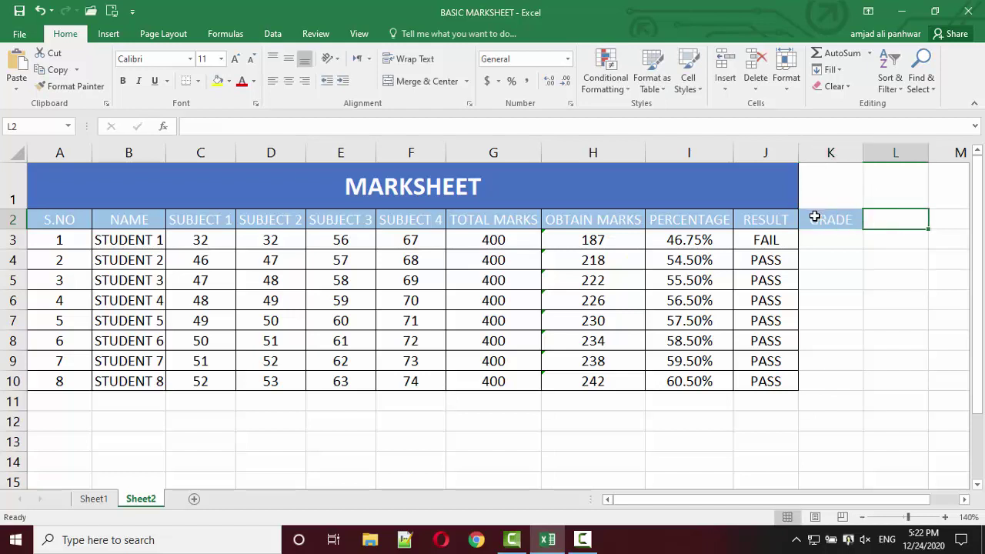
{"action": "left_click", "coordinate": [823, 236]}
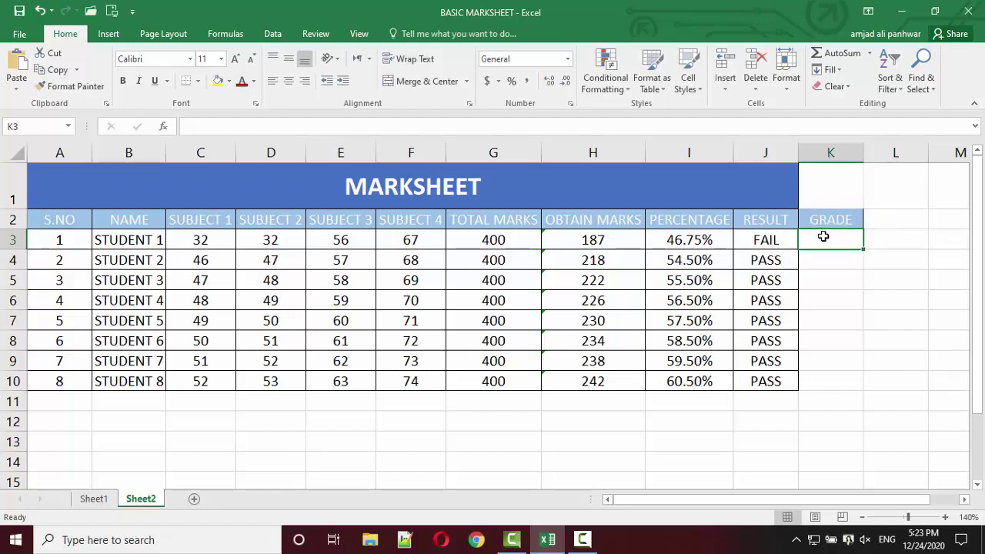
Re-merge and center the MARKSHEET title across A1:K1.
{"action": "left_click", "coordinate": [758, 189]}
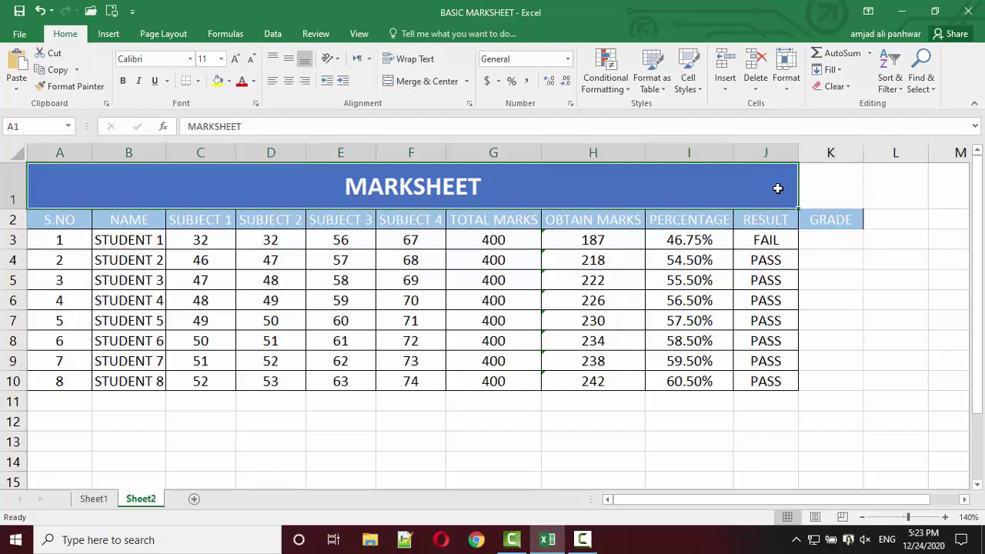
{"action": "left_click_drag", "start_coordinate": [777, 188], "coordinate": [811, 185]}
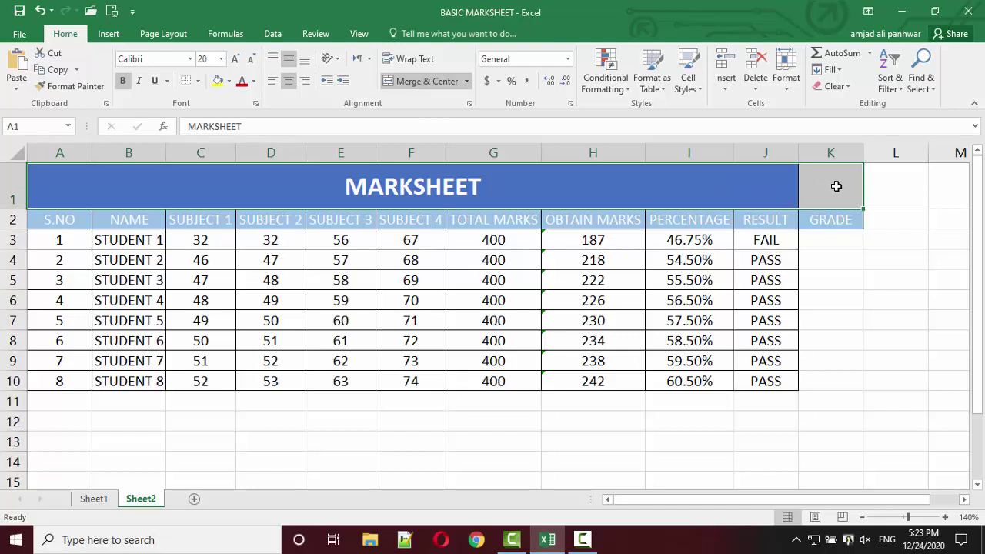
{"action": "left_click", "coordinate": [443, 87]}
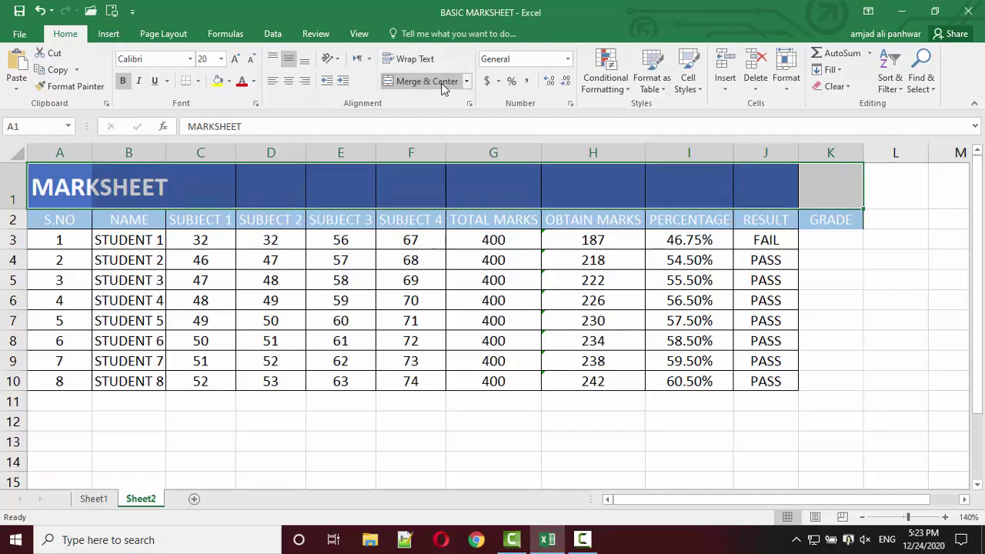
{"action": "left_click", "coordinate": [442, 82]}
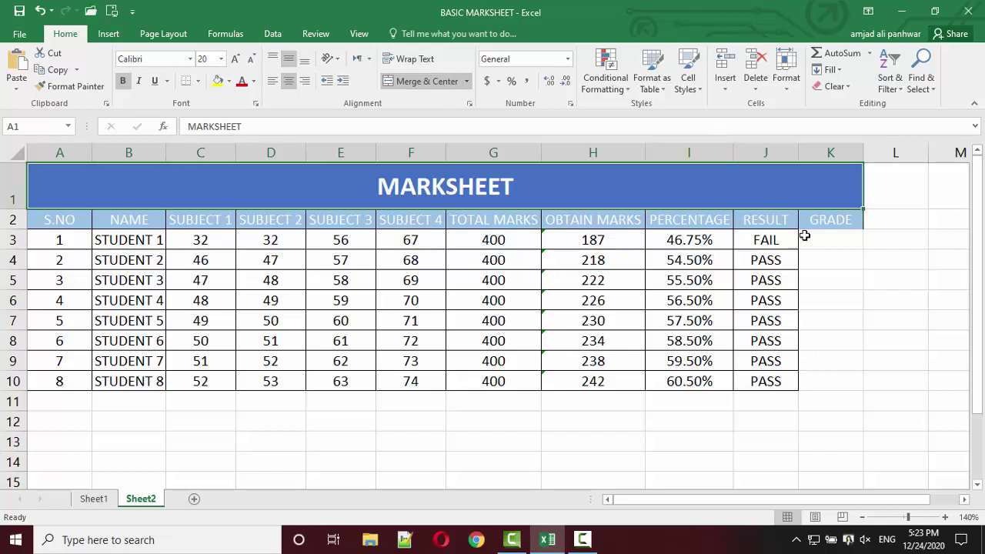
Apply All Borders to the GRADE column cells K2:K10.
{"action": "left_click_drag", "start_coordinate": [818, 222], "coordinate": [834, 381]}
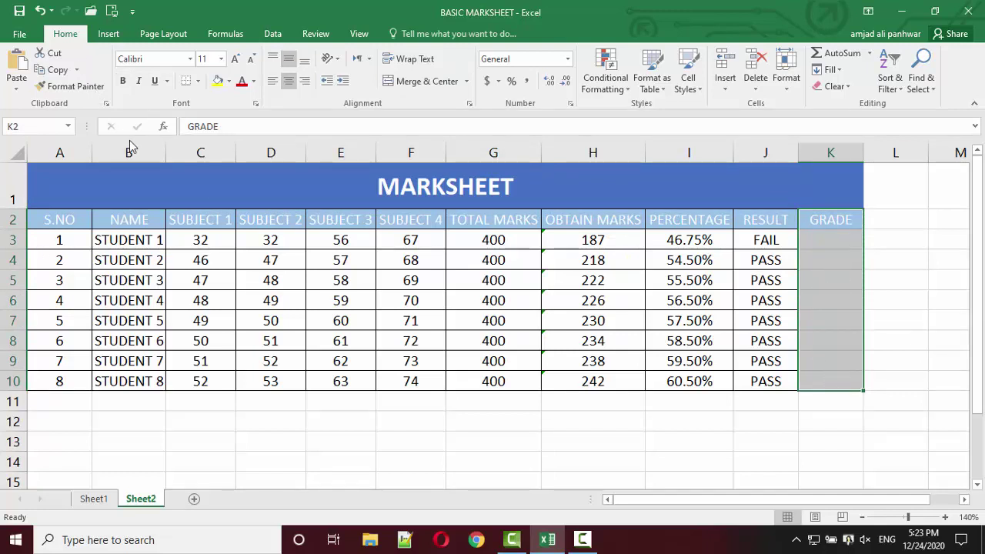
{"action": "left_click", "coordinate": [197, 82]}
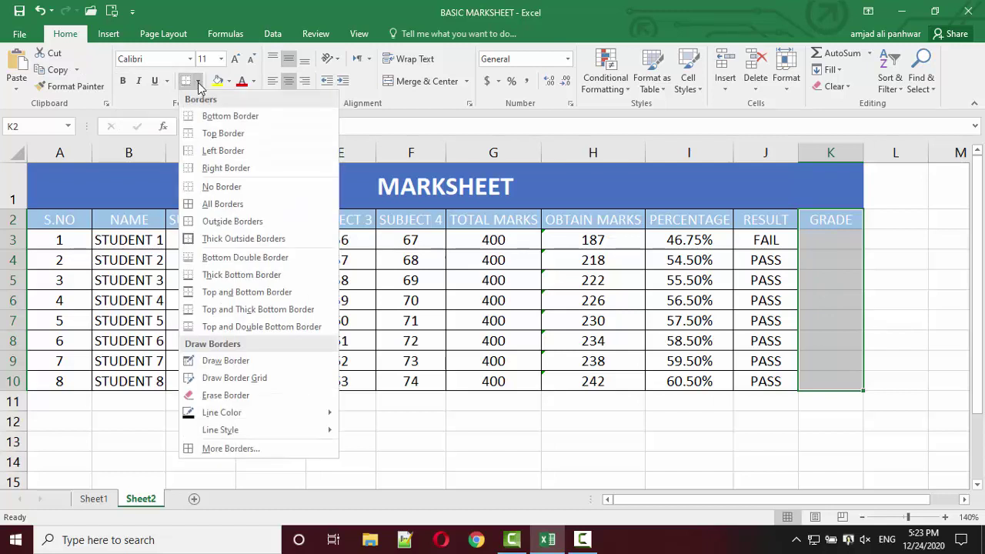
{"action": "left_click", "coordinate": [230, 202]}
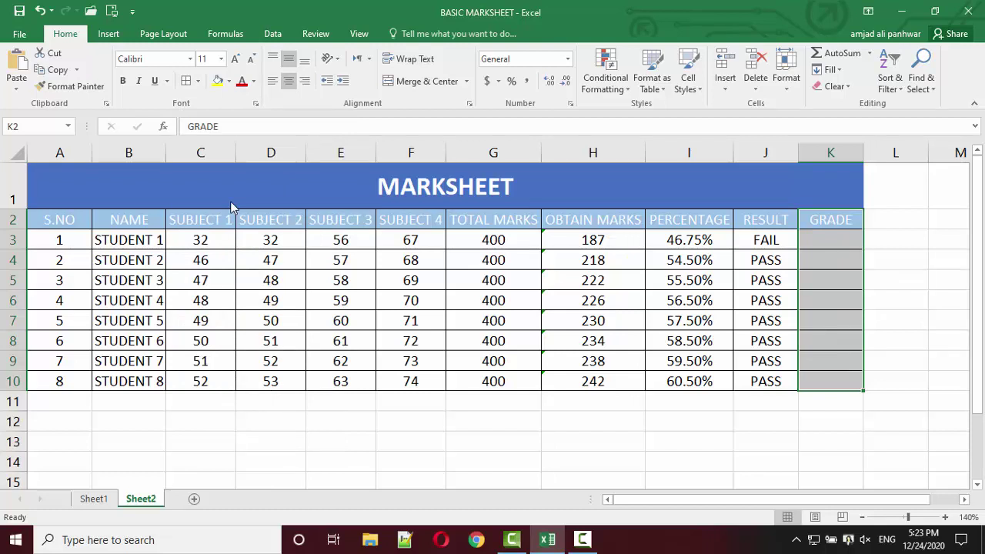
{"action": "left_click", "coordinate": [828, 245]}
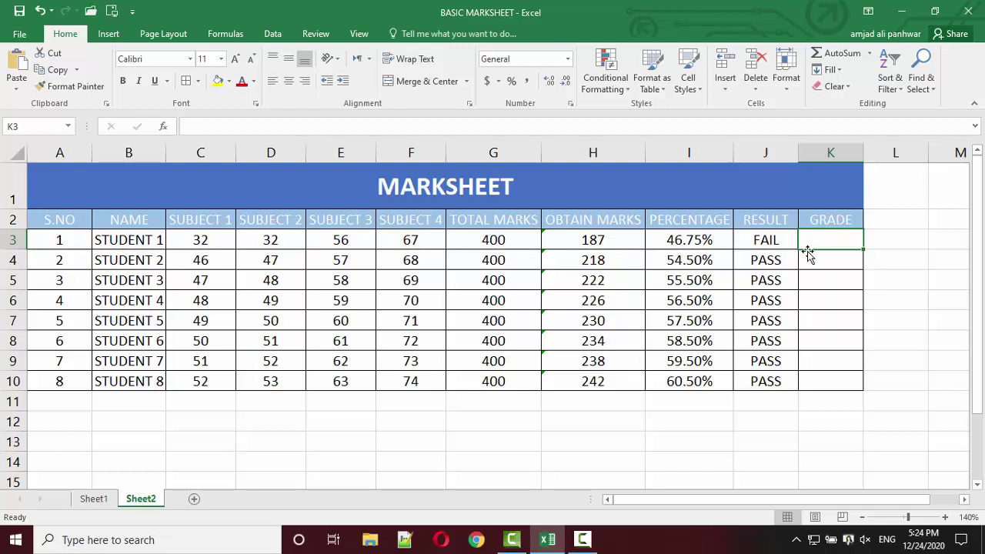
Select the subject marks C3:F10 and delete them.
{"action": "left_click", "coordinate": [689, 244]}
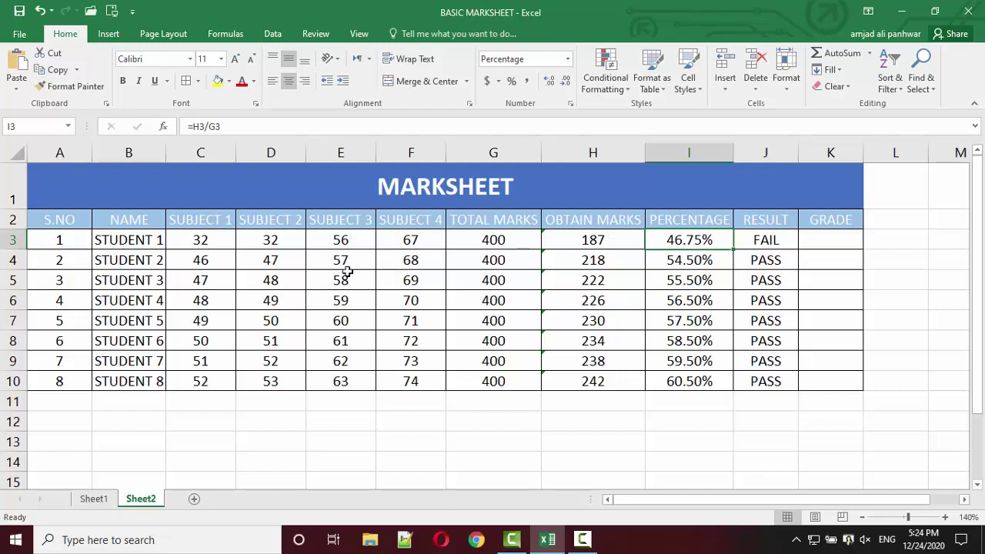
{"action": "left_click_drag", "start_coordinate": [202, 241], "coordinate": [415, 284]}
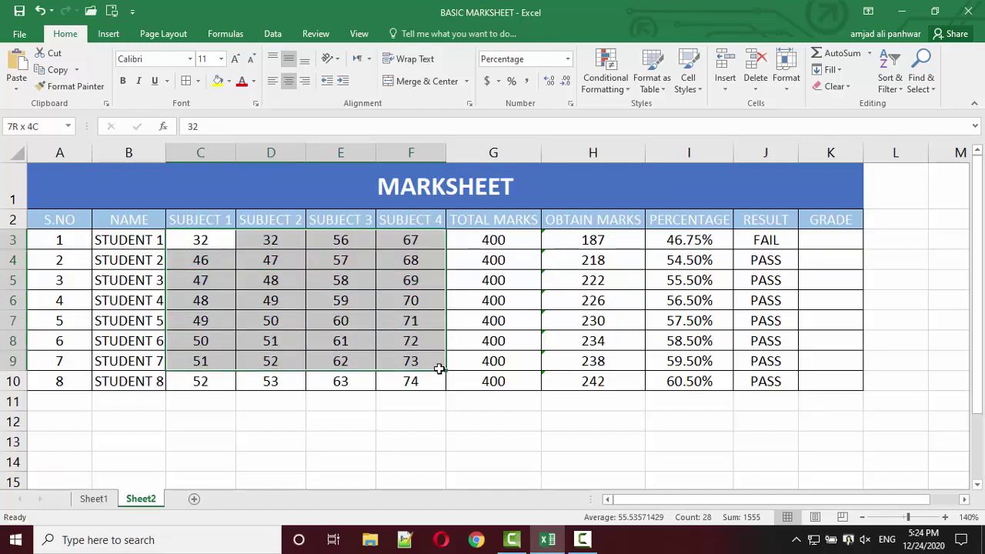
{"action": "left_click_drag", "start_coordinate": [416, 284], "coordinate": [440, 379]}
{"action": "key", "text": "ctrl+c"}
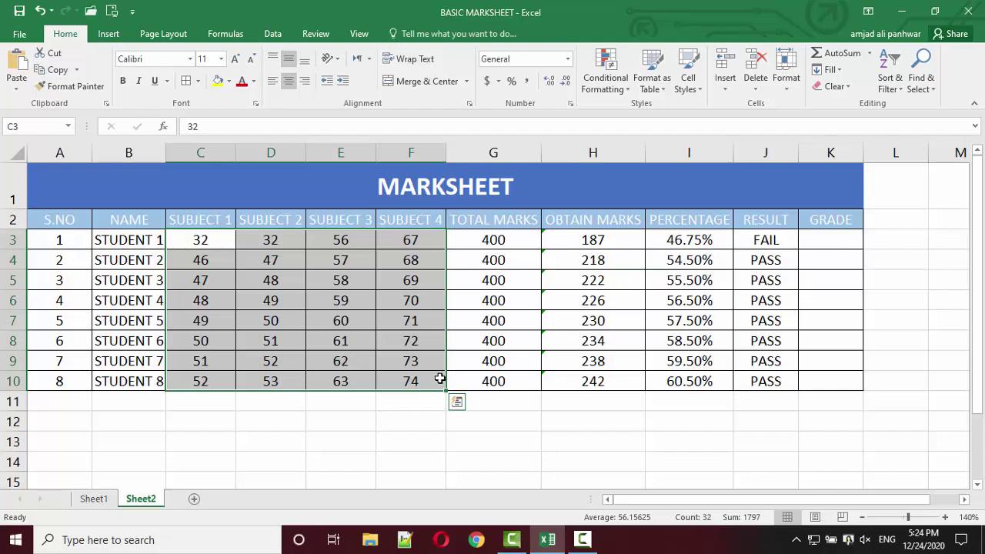
{"action": "key", "text": "ctrl+q"}
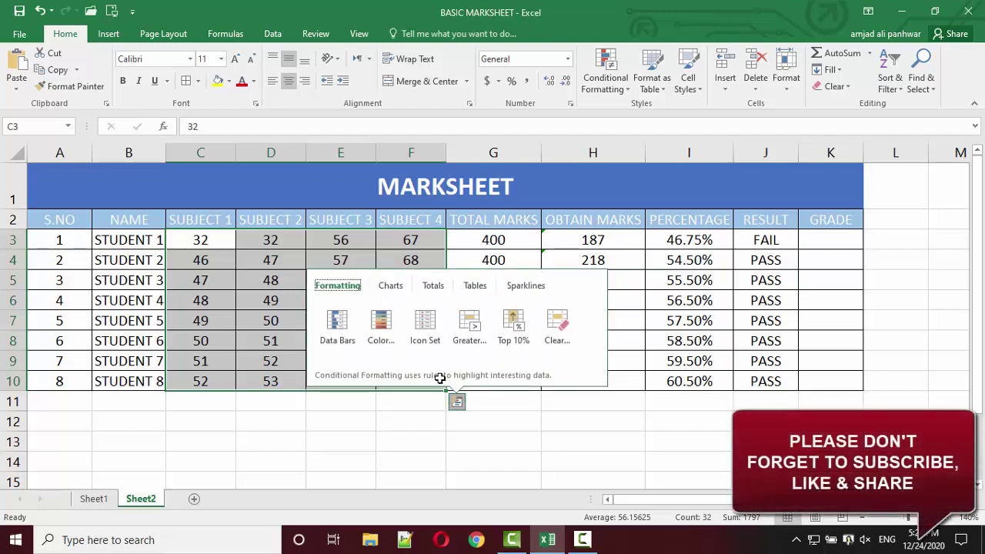
{"action": "key", "text": "Escape"}
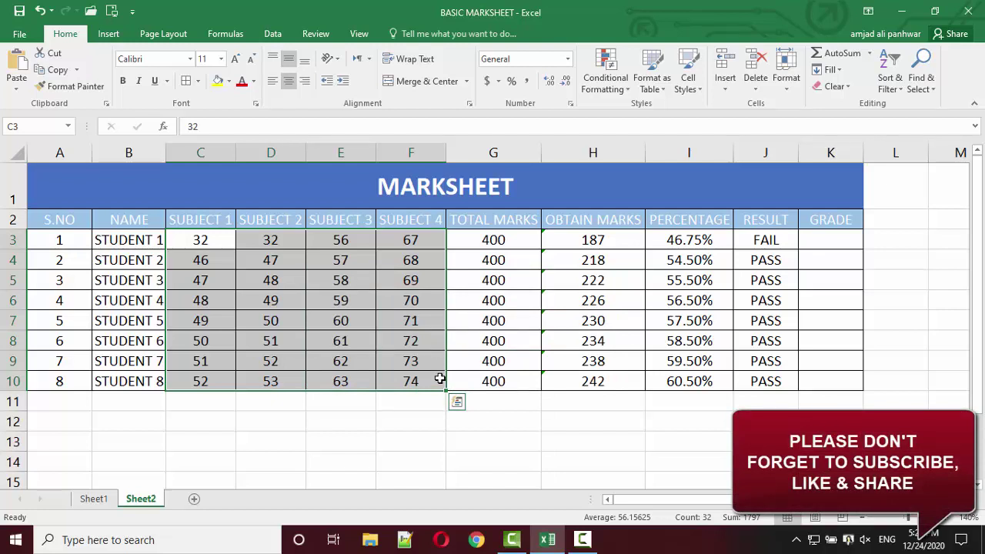
{"action": "key", "text": "Delete"}
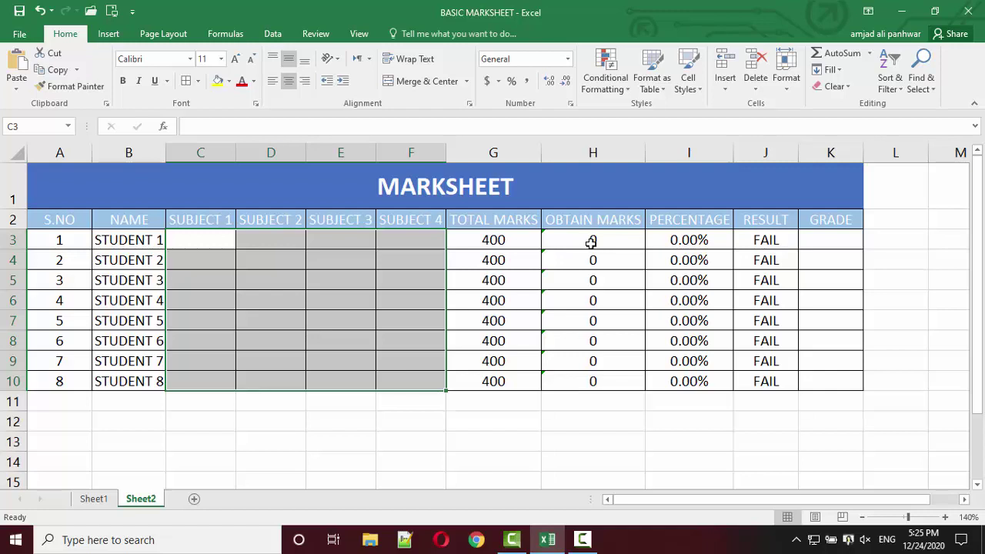
Paste the subject marks back into the table and select K3.
{"action": "key", "text": "ctrl+v"}
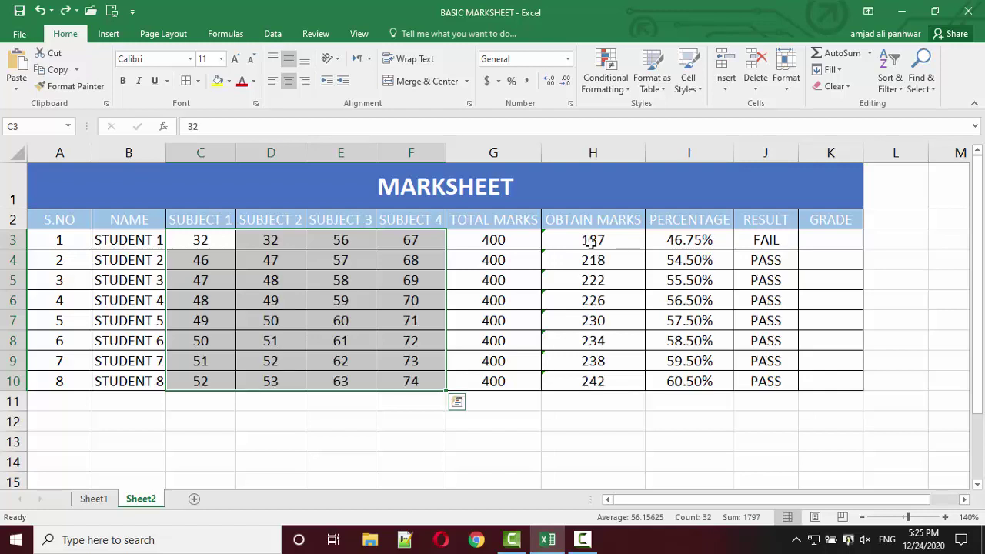
{"action": "left_click", "coordinate": [825, 245]}
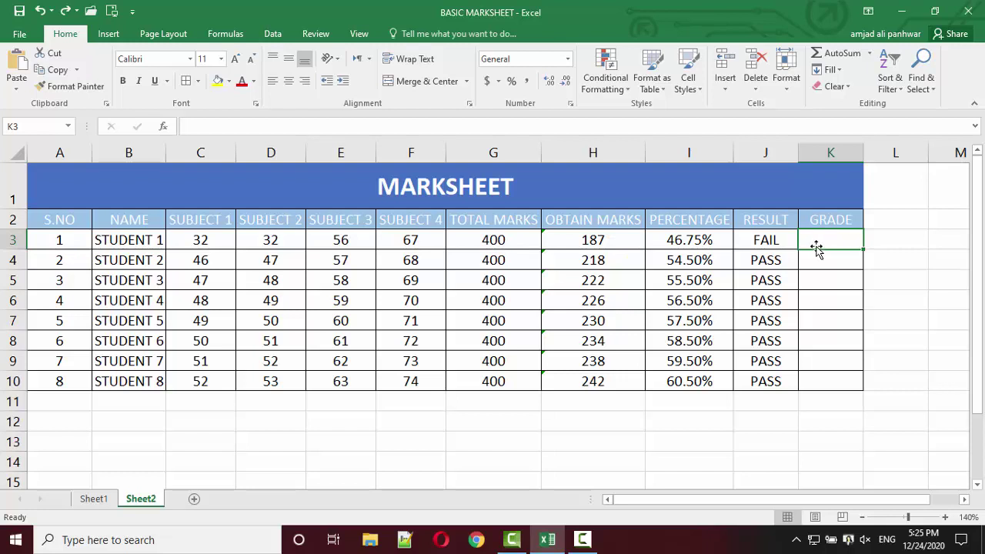
Begin K3's formula as =IF(I3>=90,"A1",IF for the top grade.
{"action": "type", "text": "=I"}
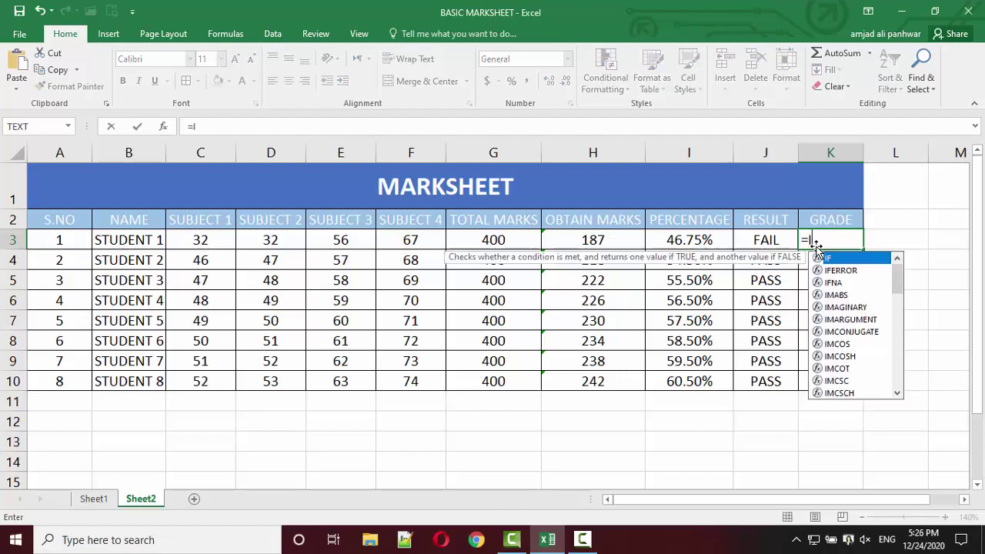
{"action": "type", "text": "F"}
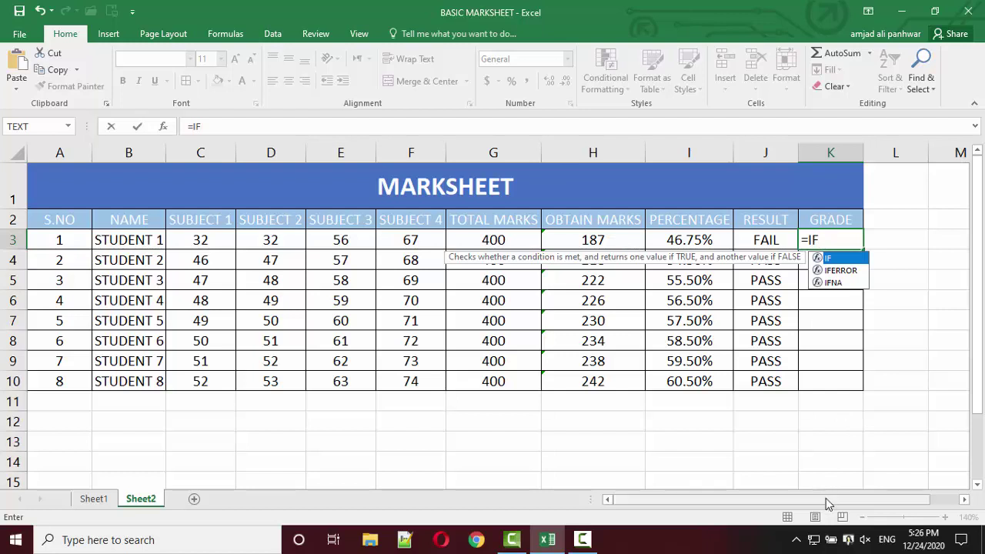
{"action": "left_click_drag", "start_coordinate": [928, 496], "coordinate": [955, 496]}
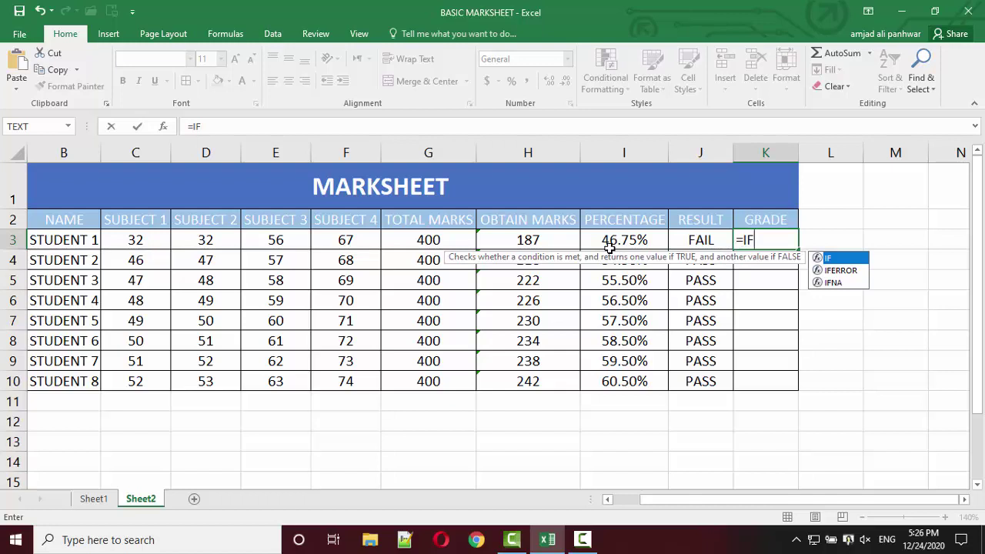
{"action": "type", "text": "("}
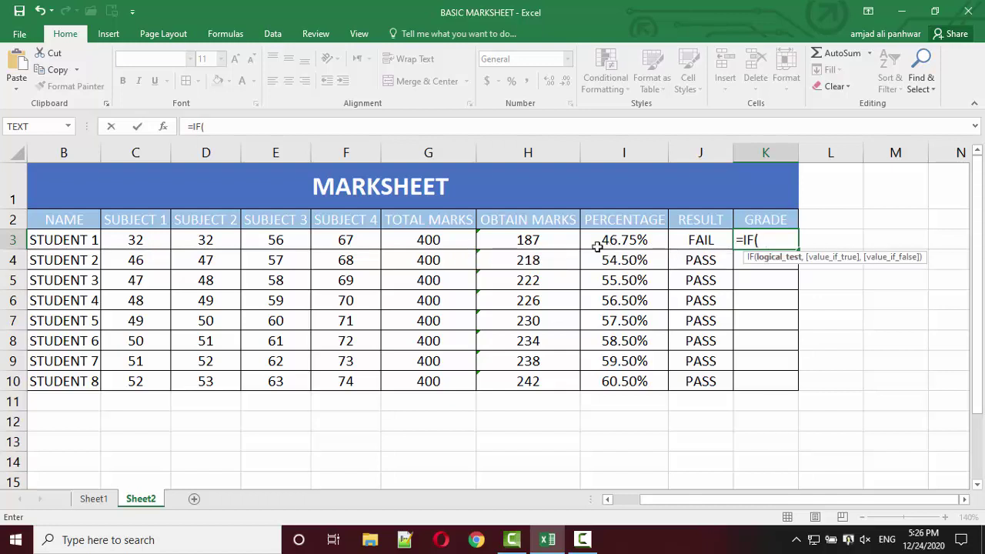
{"action": "left_click", "coordinate": [626, 239]}
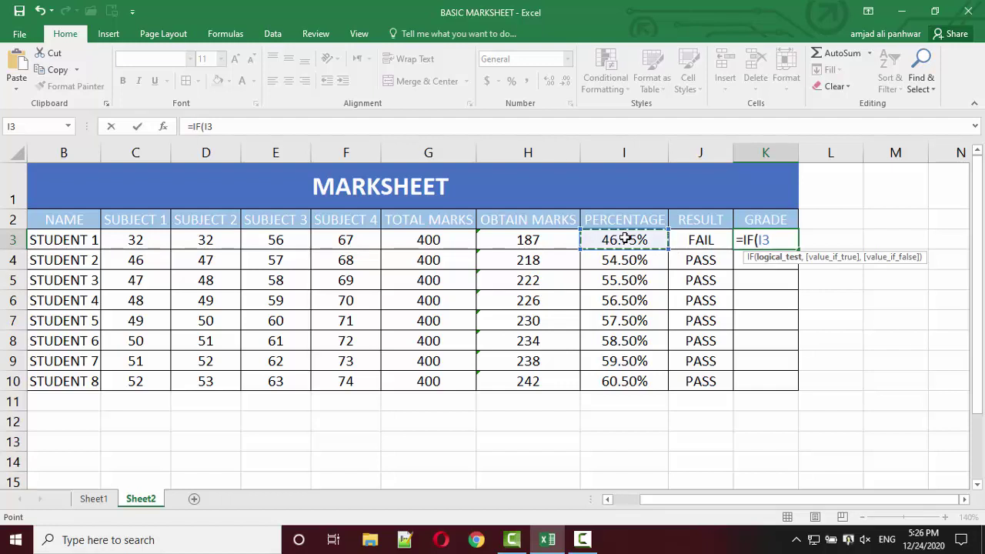
{"action": "type", "text": ">"}
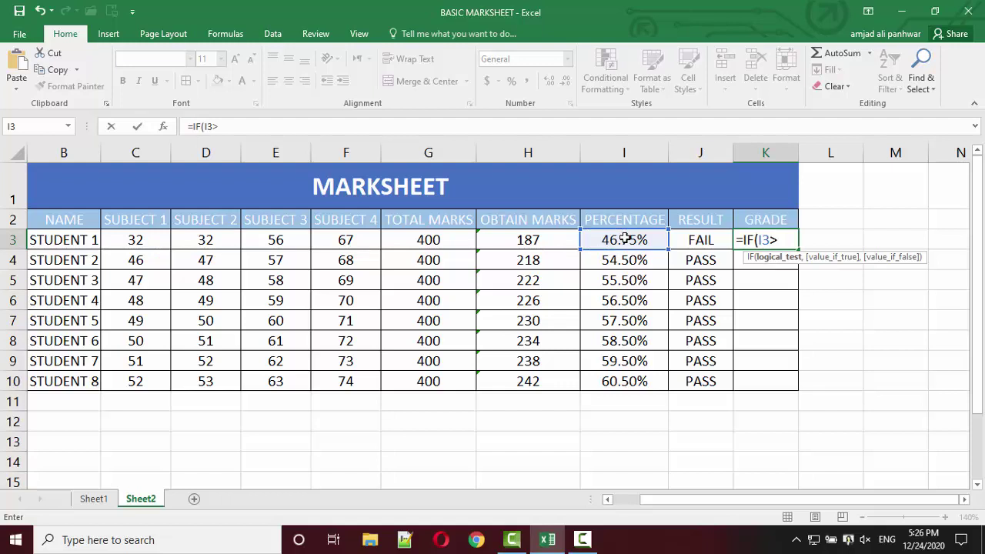
{"action": "type", "text": "=1"}
{"action": "type", "text": "00"}
{"action": "key", "text": "BackSpace"}
{"action": "key", "text": "BackSpace"}
{"action": "type", "text": "90"}
{"action": "type", "text": ","}
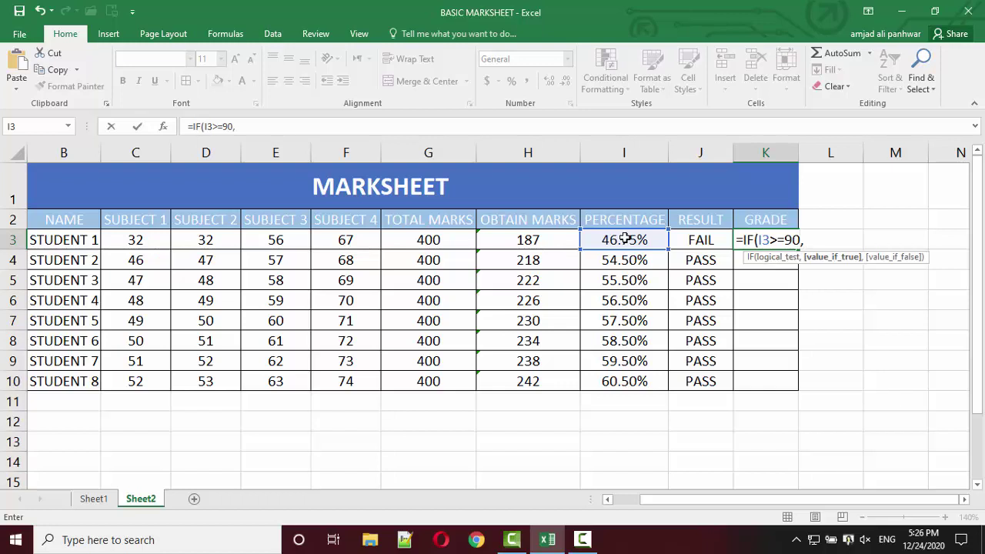
{"action": "type", "text": "\""}
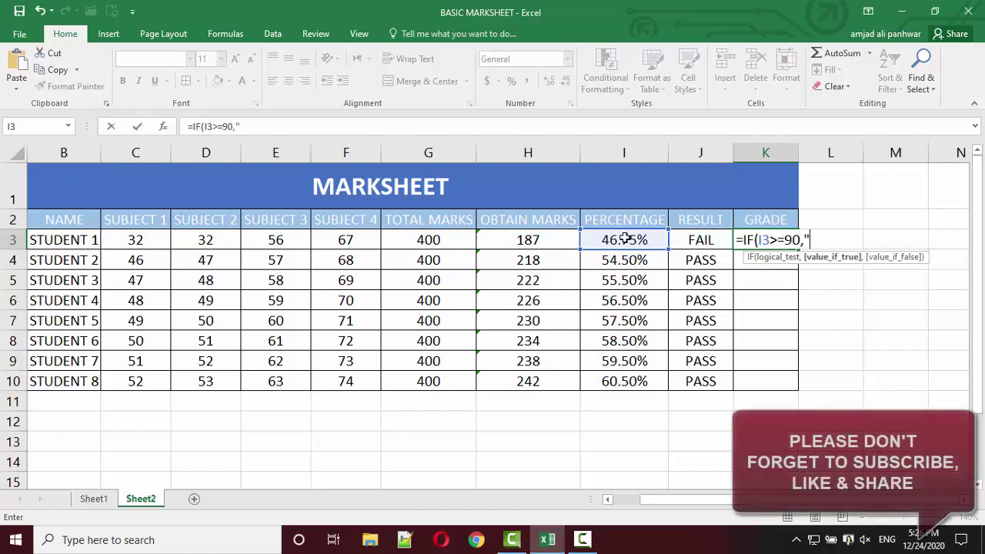
{"action": "type", "text": "a"}
{"action": "key", "text": "BackSpace"}
{"action": "type", "text": "A"}
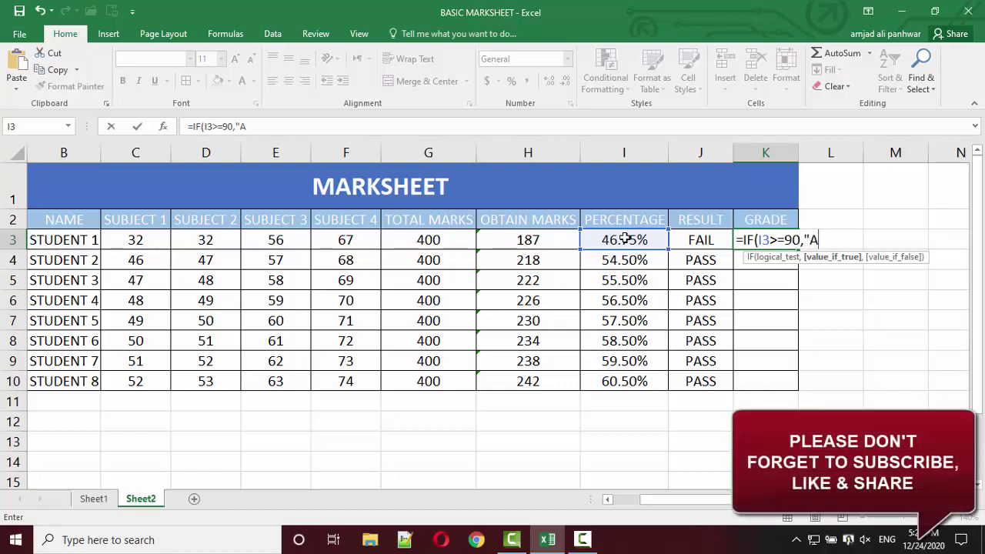
{"action": "type", "text": "1\""}
{"action": "type", "text": ","}
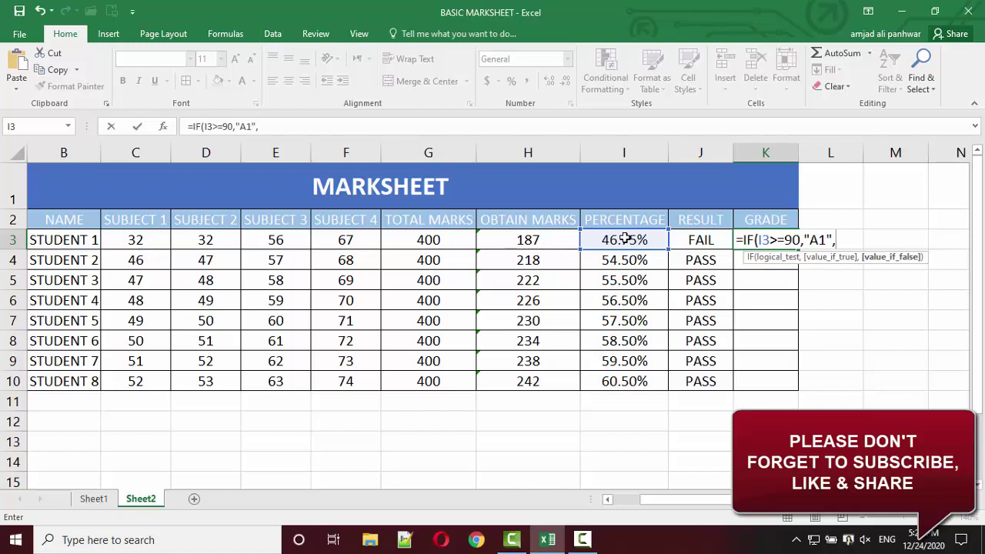
{"action": "type", "text": "IF"}
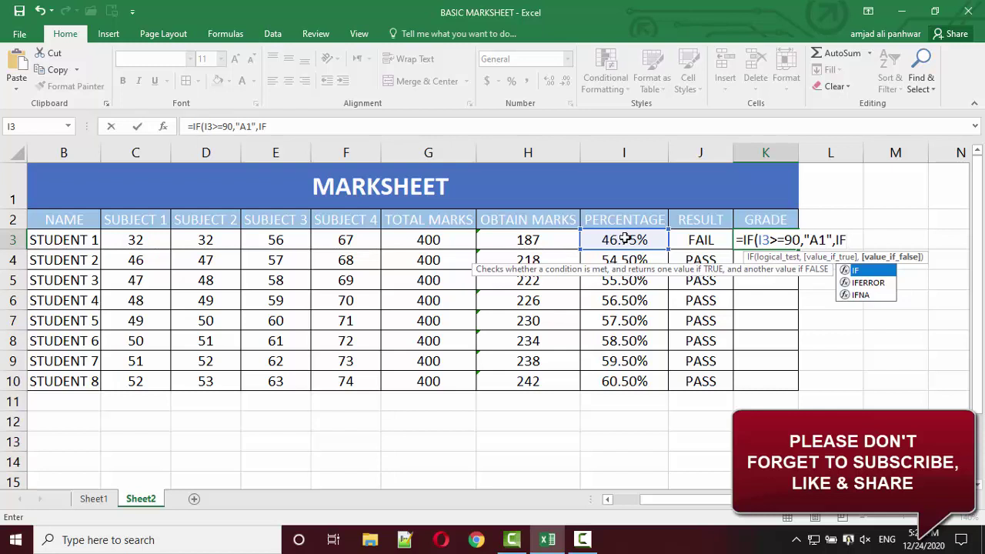
Change the first condition to I3>=90% by adding a percent sign after 90.
{"action": "left_click", "coordinate": [755, 241]}
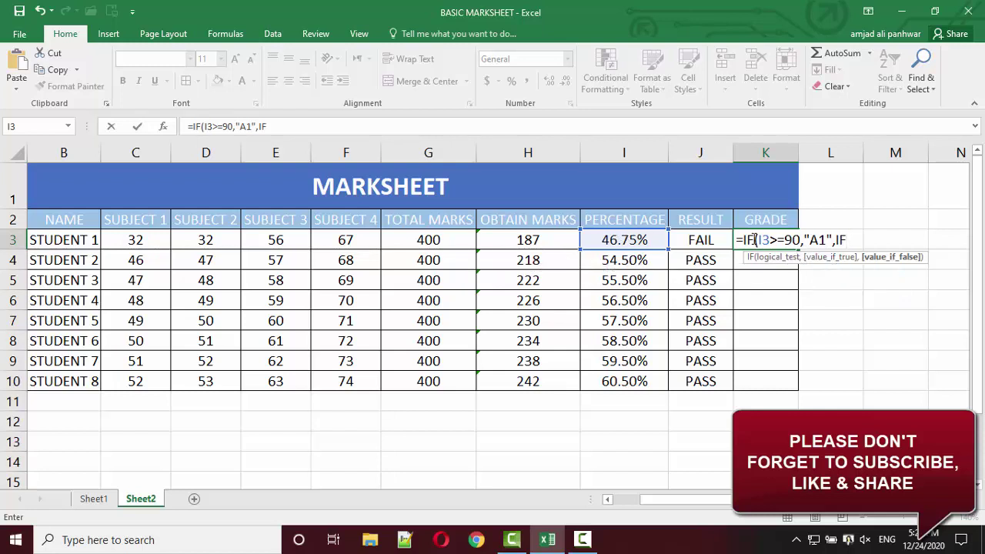
{"action": "left_click", "coordinate": [764, 240]}
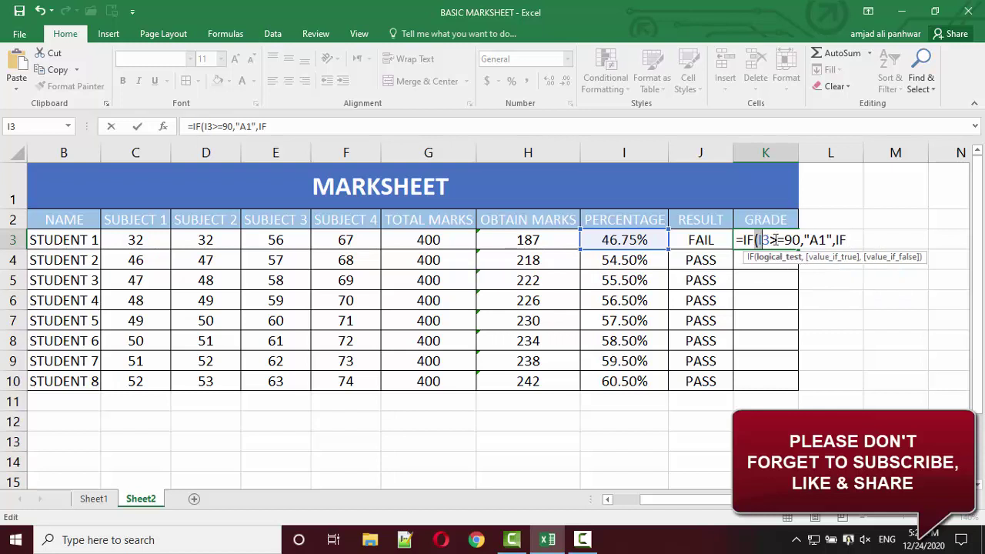
{"action": "left_click", "coordinate": [846, 240]}
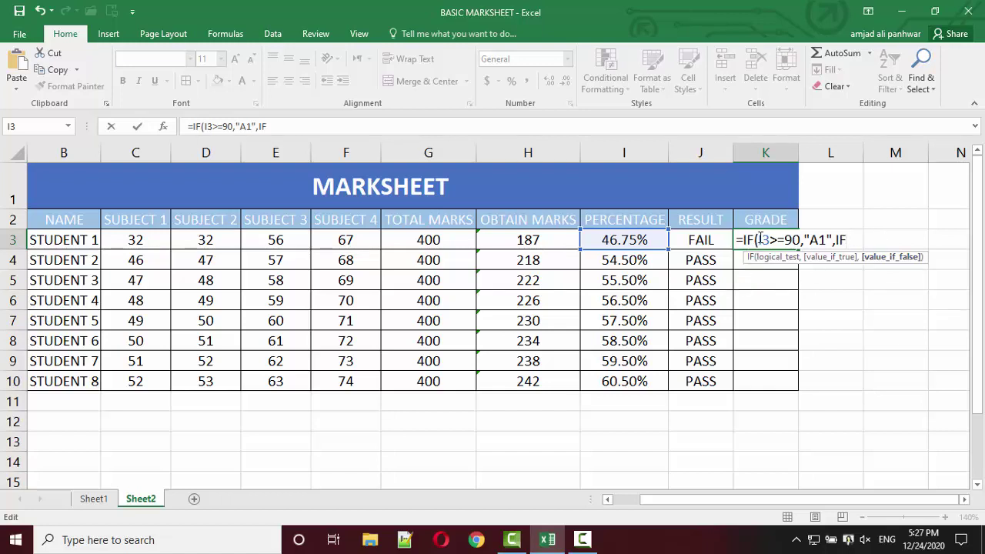
{"action": "double_click", "coordinate": [762, 239]}
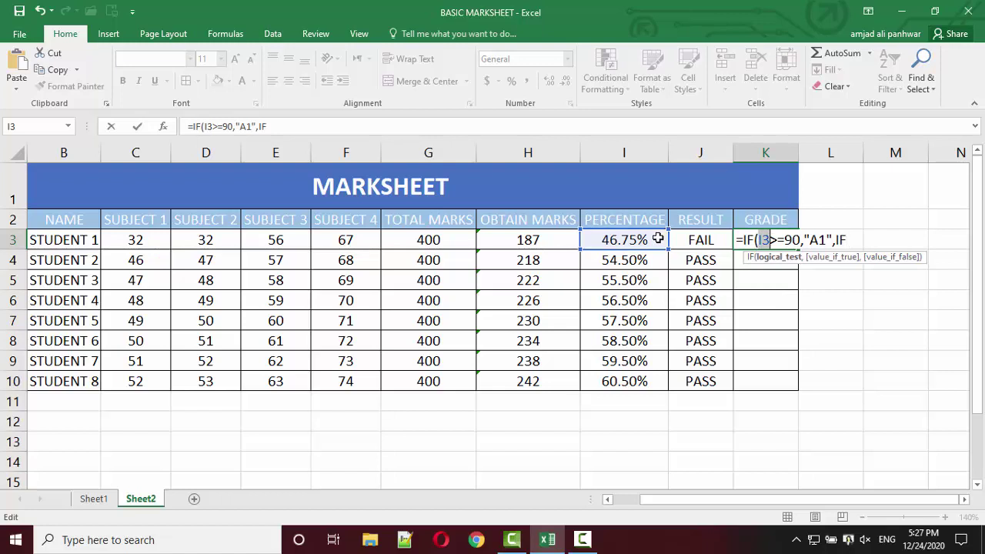
{"action": "left_click", "coordinate": [785, 239]}
{"action": "type", "text": "%"}
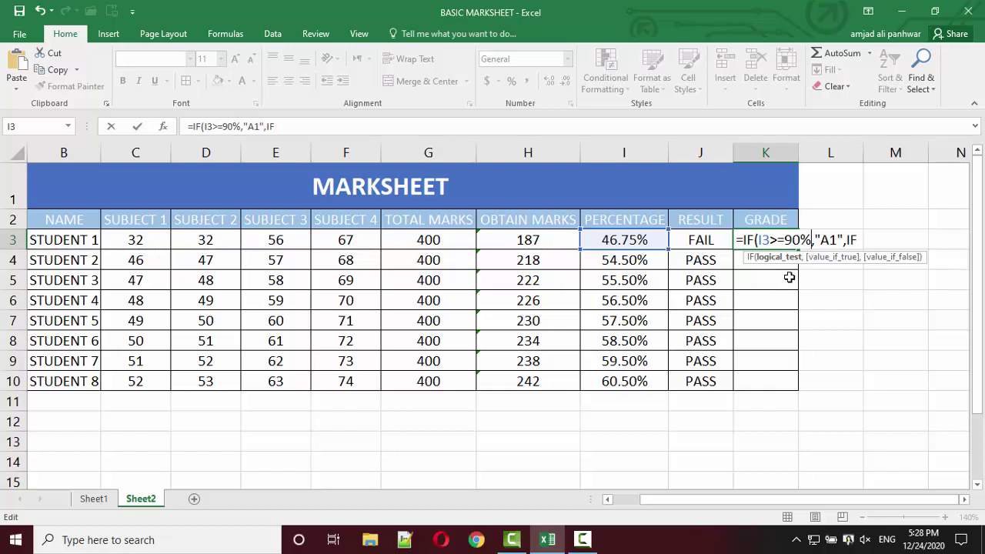
Add nested tests: I3>=80% returns "A" and I3>=70% returns "B".
{"action": "left_click", "coordinate": [864, 237]}
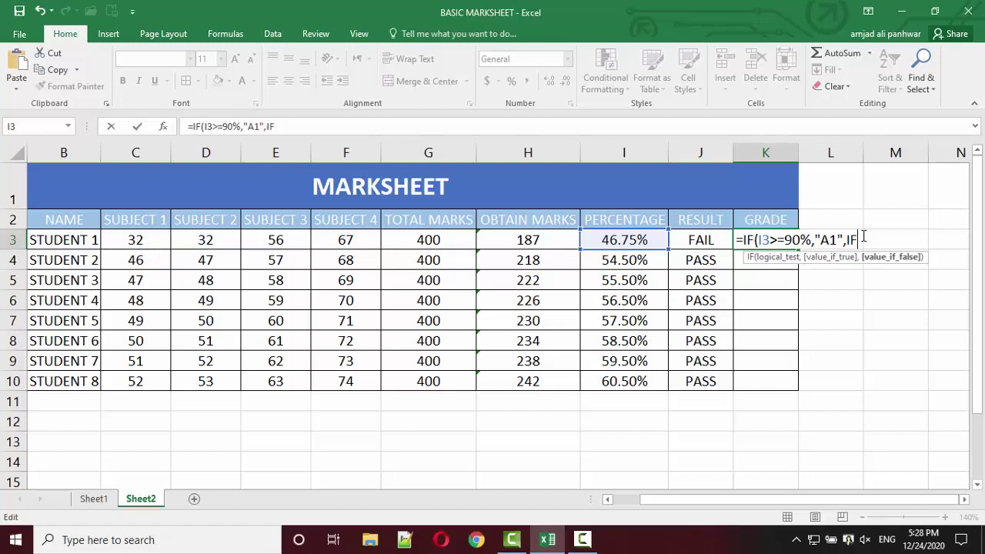
{"action": "type", "text": "("}
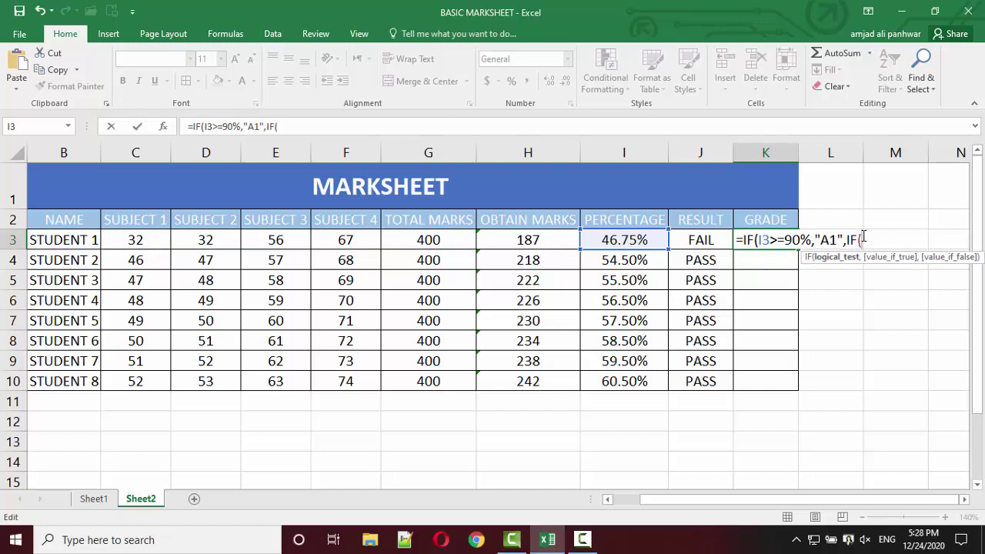
{"action": "left_click", "coordinate": [641, 240]}
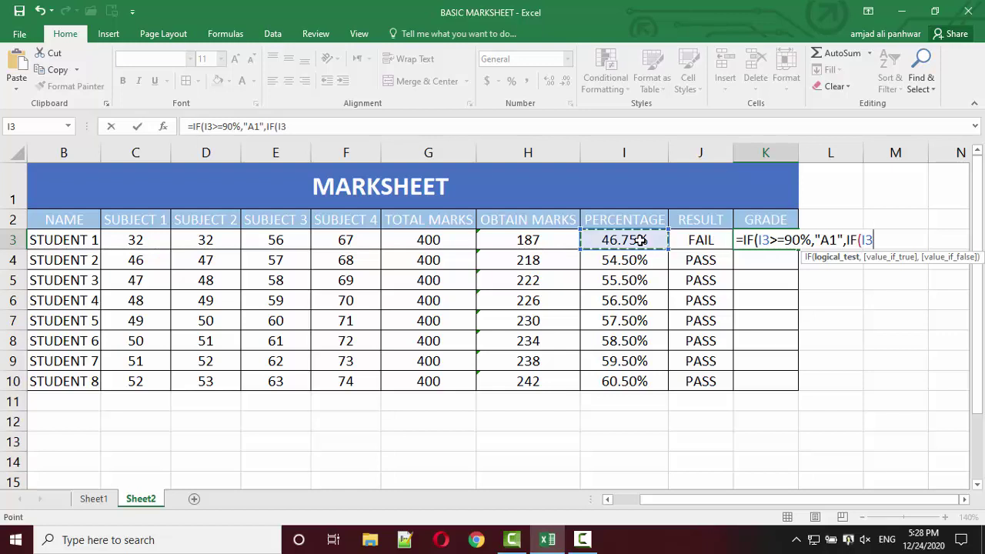
{"action": "type", "text": ">="}
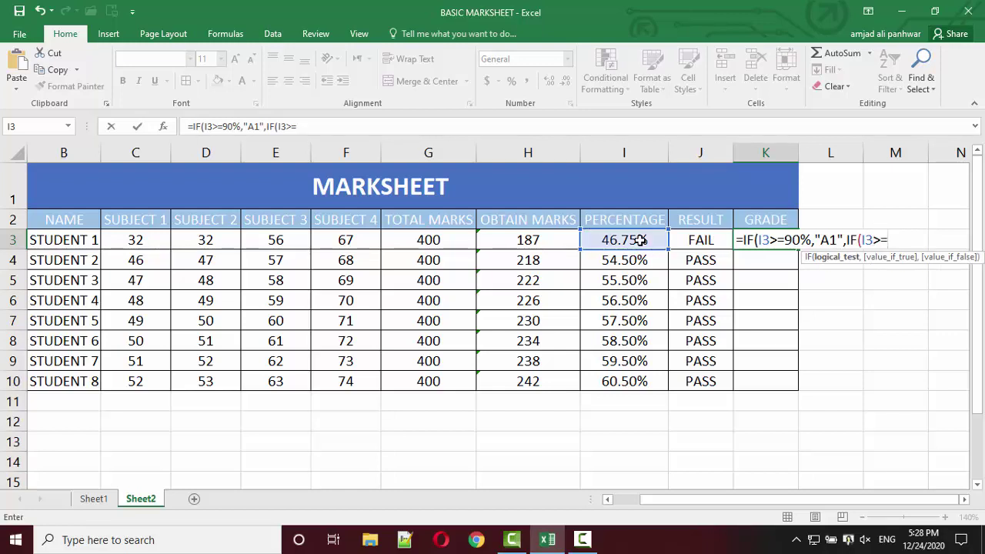
{"action": "type", "text": "80"}
{"action": "type", "text": "%"}
{"action": "type", "text": ",\""}
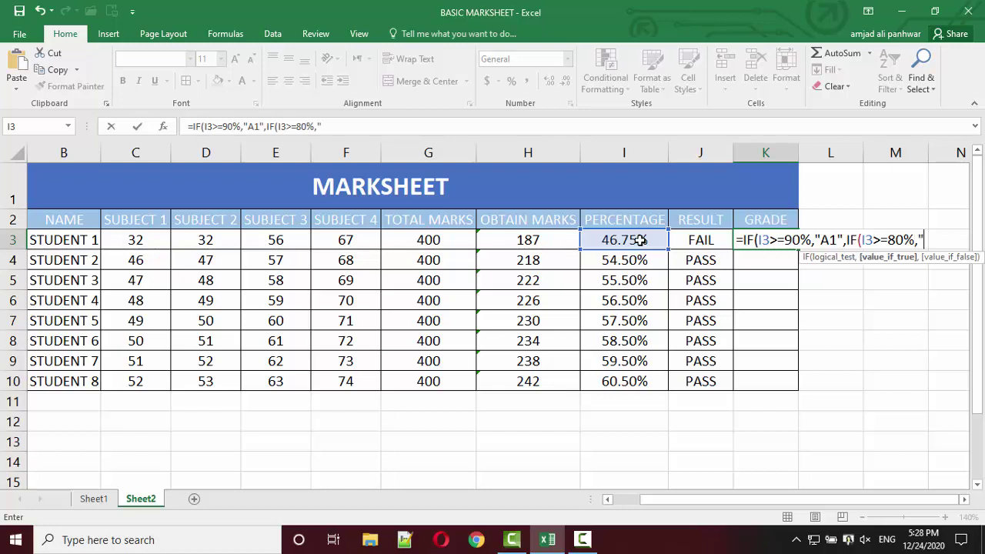
{"action": "type", "text": "A"}
{"action": "type", "text": "\","}
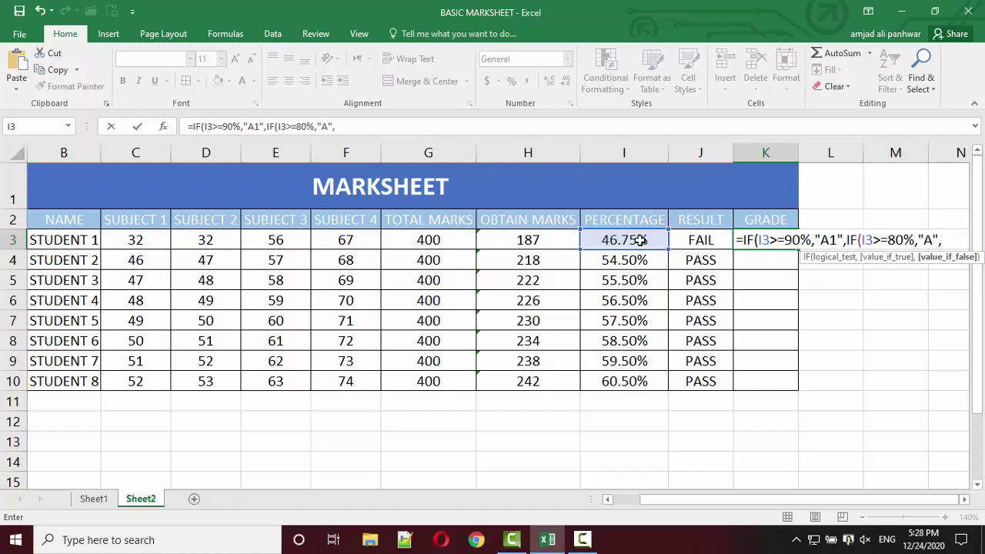
{"action": "type", "text": "I"}
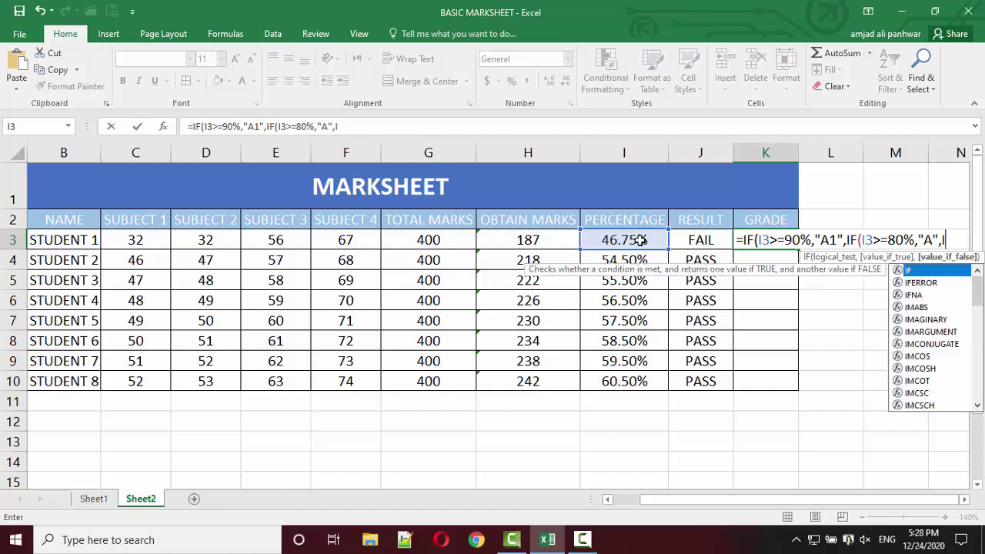
{"action": "type", "text": "F("}
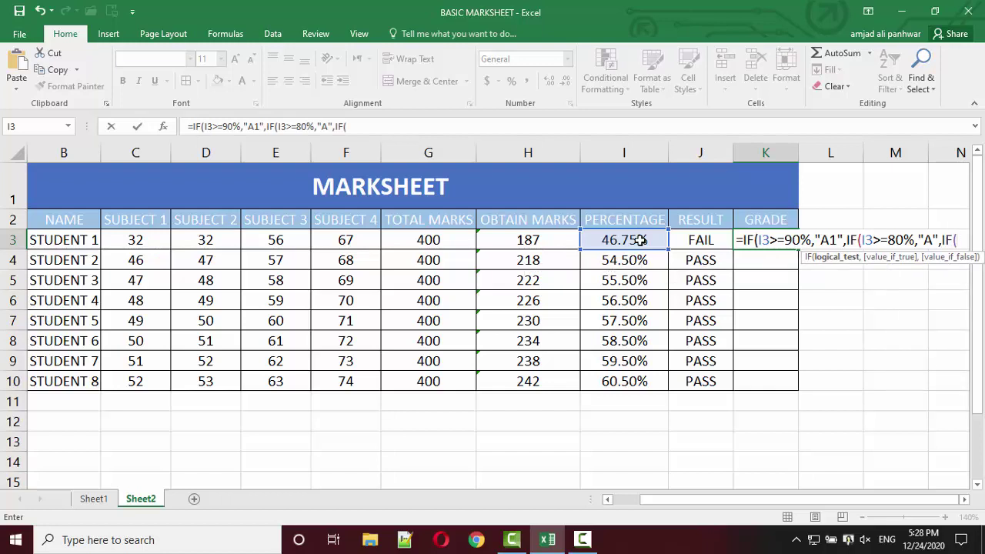
{"action": "left_click", "coordinate": [642, 240]}
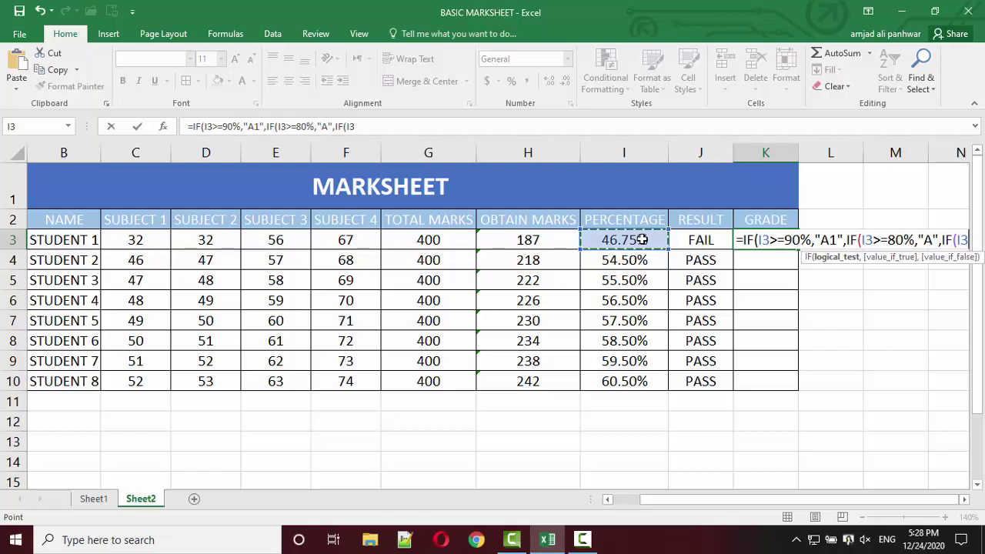
{"action": "type", "text": "7"}
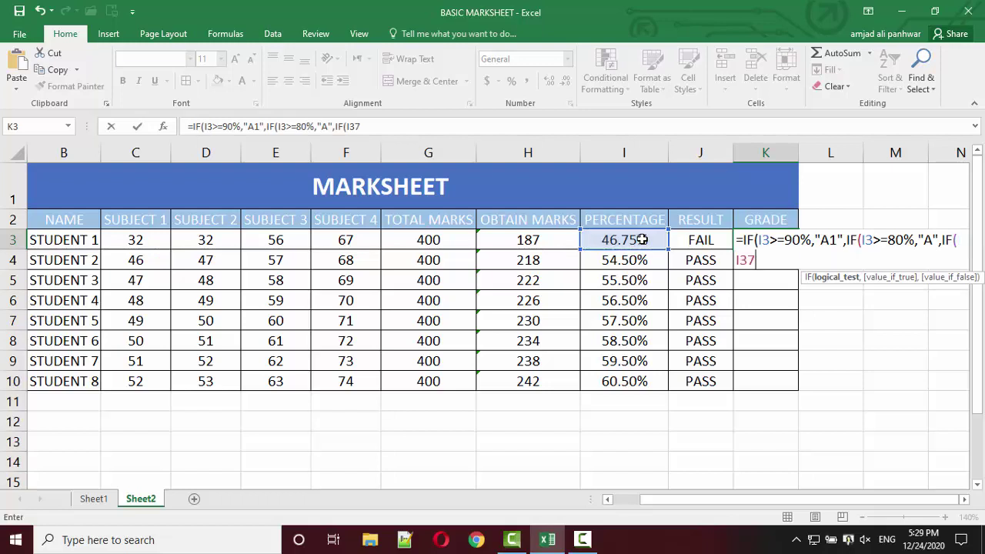
{"action": "type", "text": "0"}
{"action": "key", "text": "BackSpace"}
{"action": "key", "text": "BackSpace"}
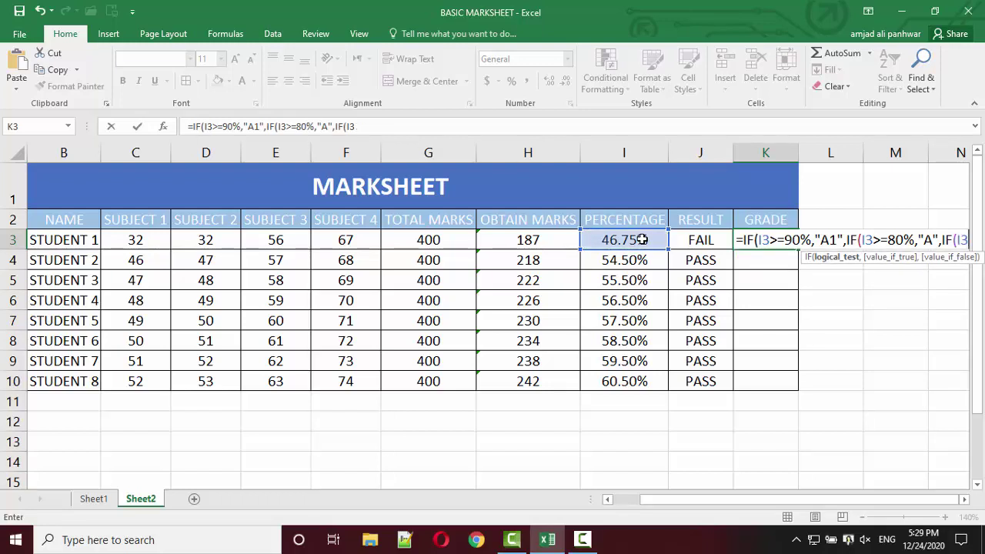
{"action": "type", "text": ">"}
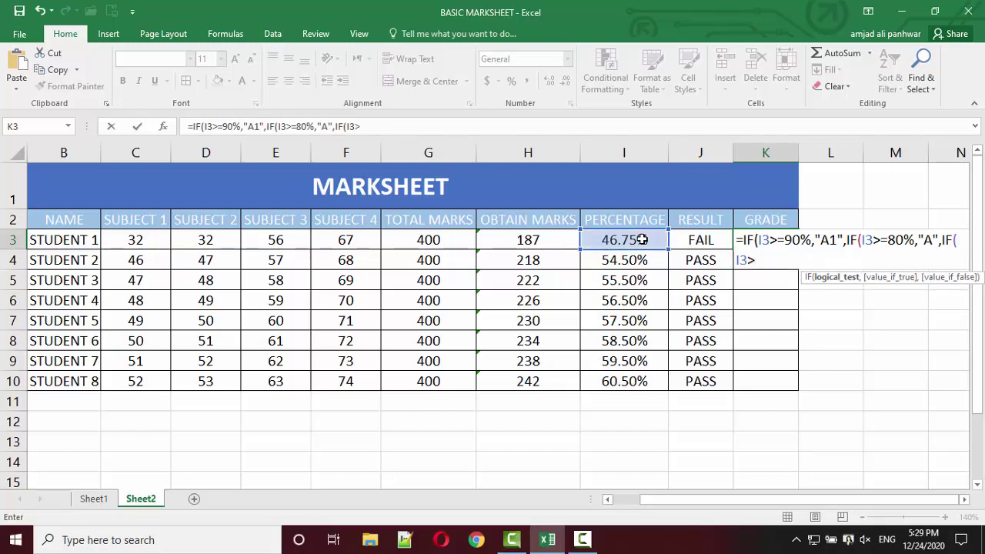
{"action": "type", "text": "="}
{"action": "type", "text": "70"}
{"action": "type", "text": "%,"}
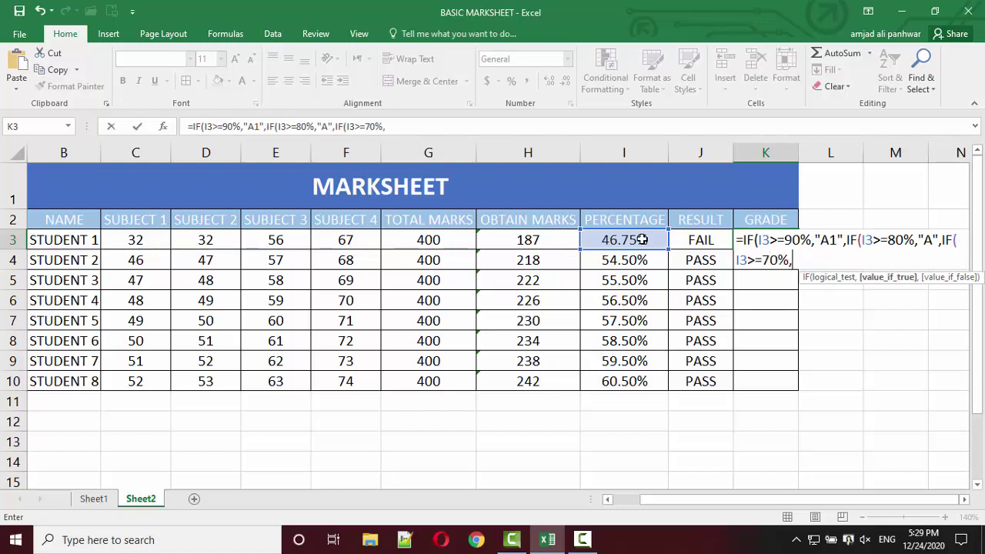
{"action": "type", "text": "\"B"}
{"action": "type", "text": "\","}
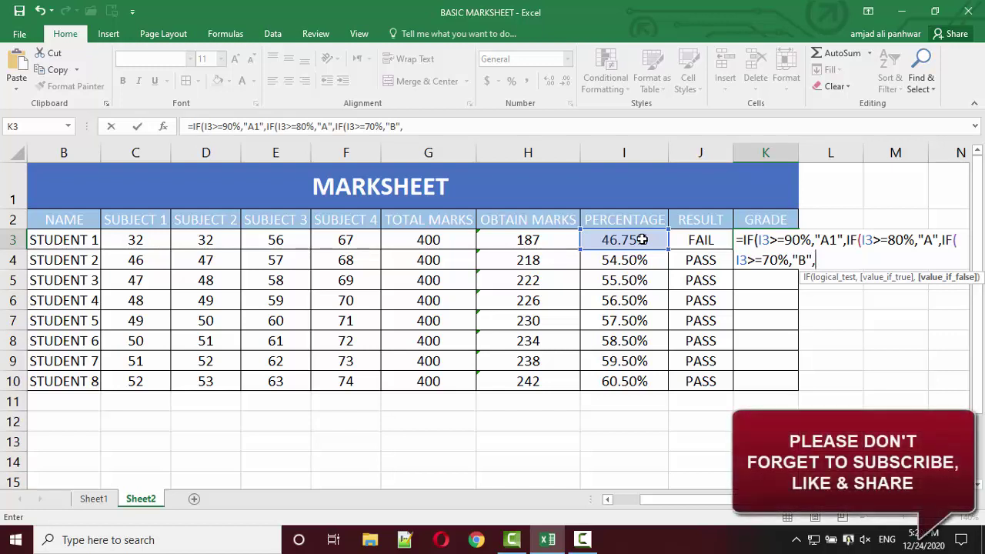
Add a nested test I3>=60% returning "C", then begin an I3>=50% test.
{"action": "type", "text": "IF("}
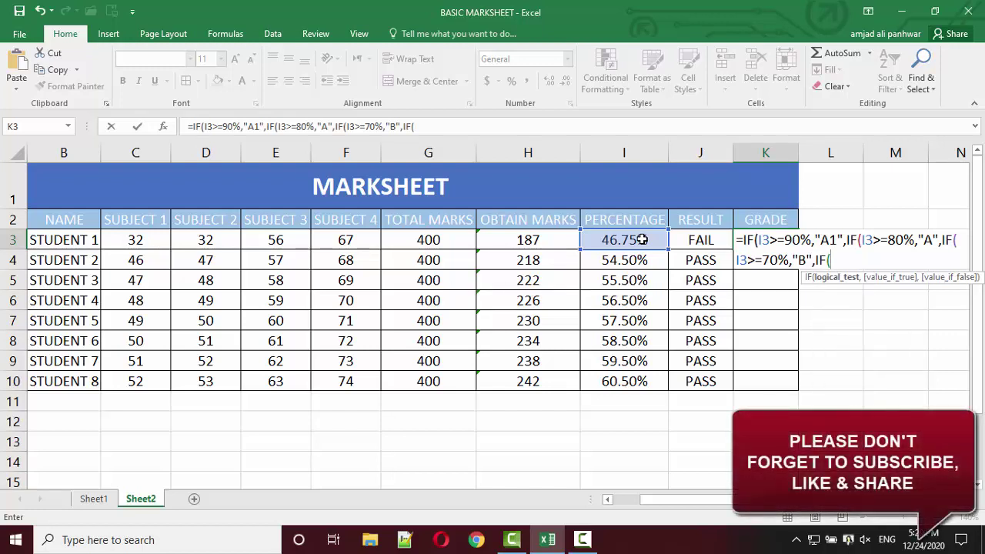
{"action": "left_click", "coordinate": [633, 235]}
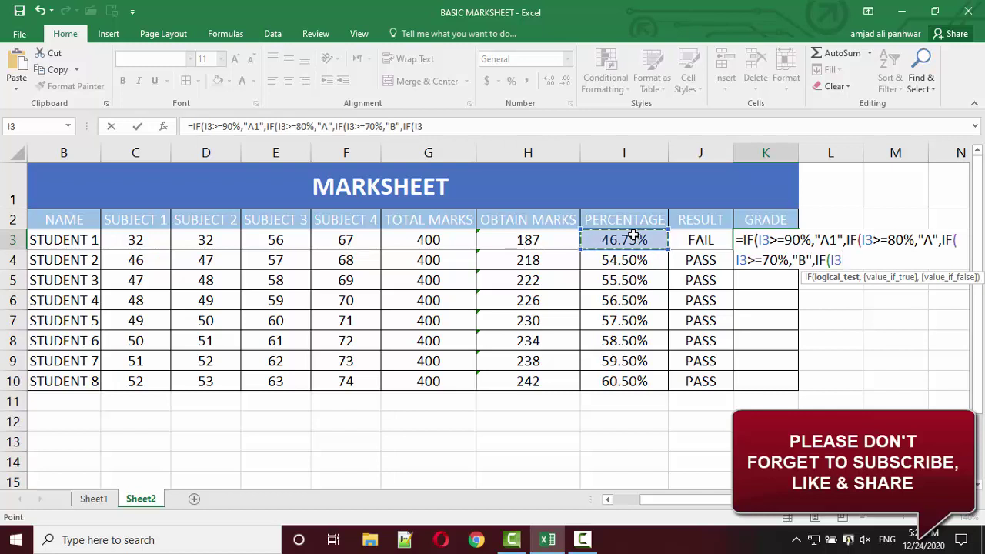
{"action": "type", "text": ">"}
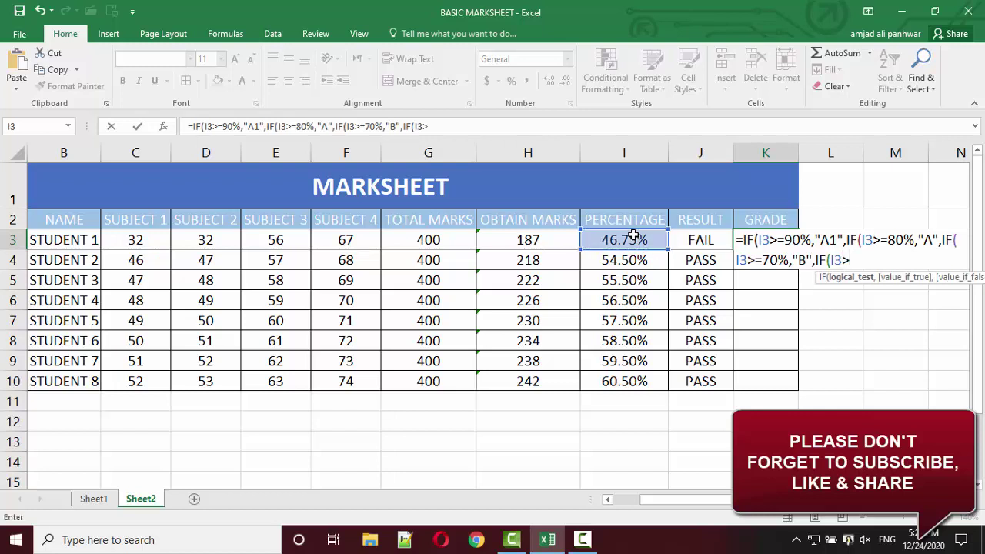
{"action": "type", "text": "="}
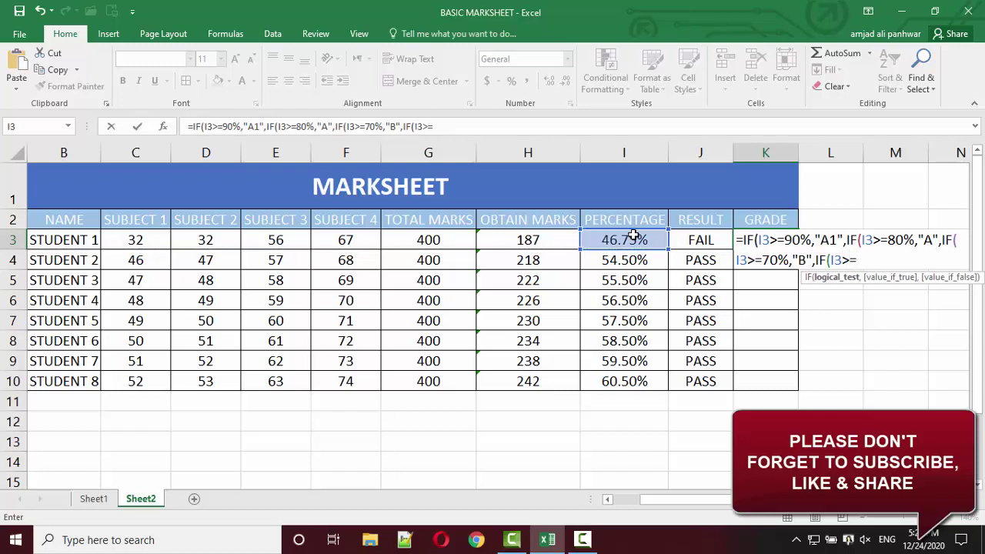
{"action": "type", "text": "60%"}
{"action": "type", "text": ",\""}
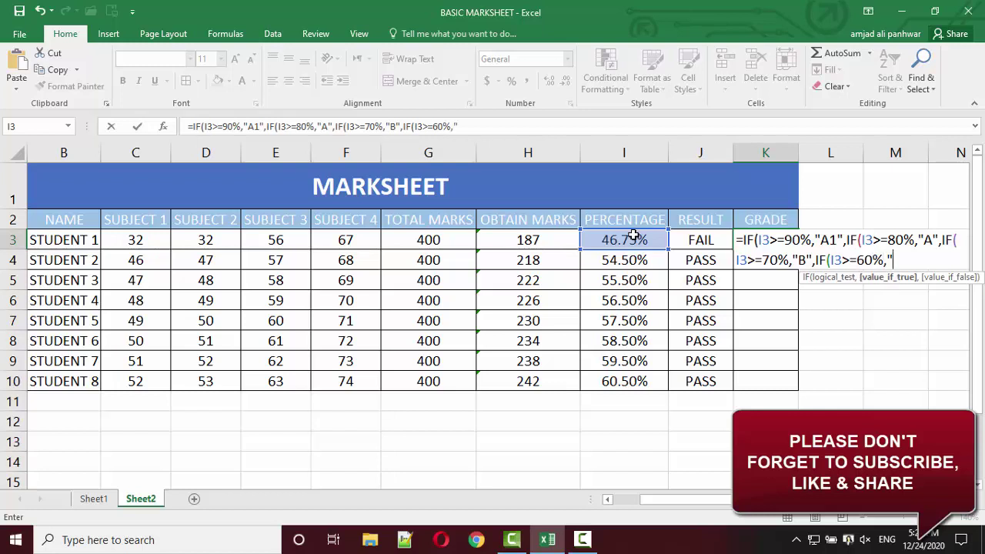
{"action": "type", "text": "C\""}
{"action": "type", "text": ","}
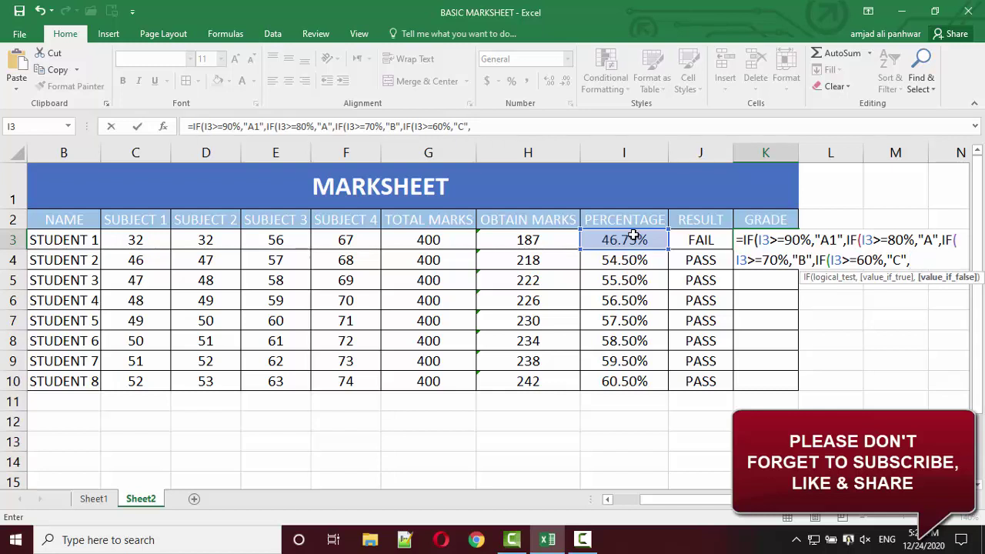
{"action": "type", "text": "IF("}
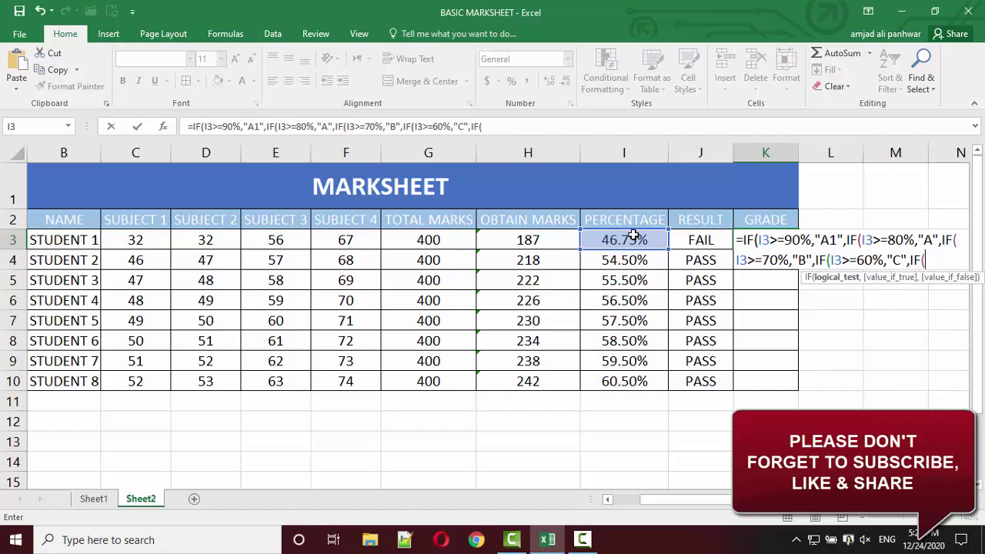
{"action": "left_click", "coordinate": [633, 238]}
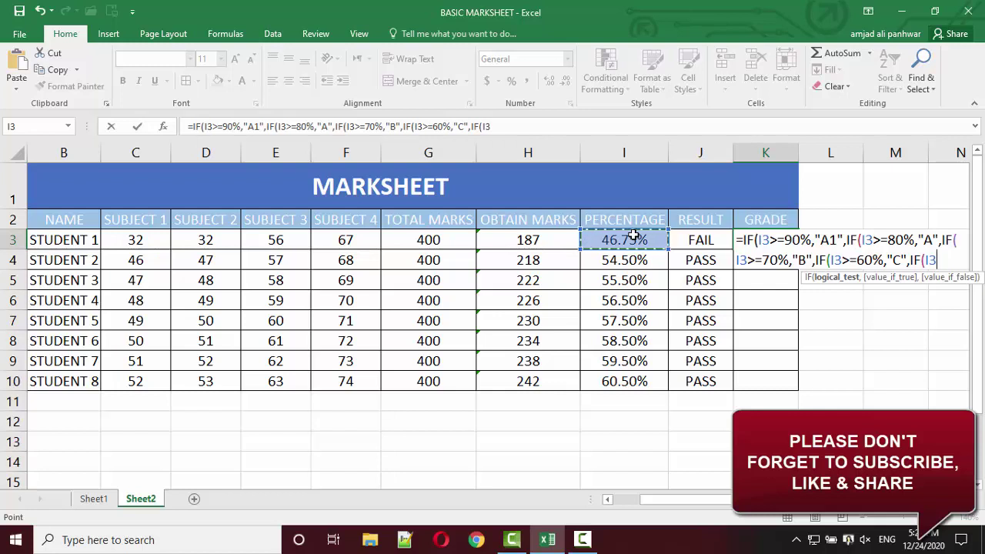
{"action": "type", "text": ">="}
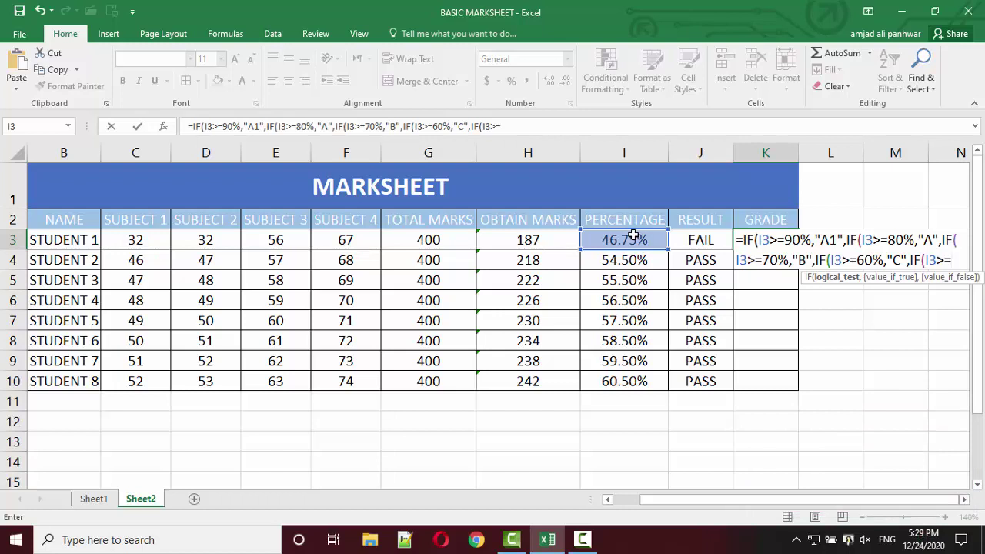
{"action": "type", "text": "50"}
{"action": "type", "text": "%"}
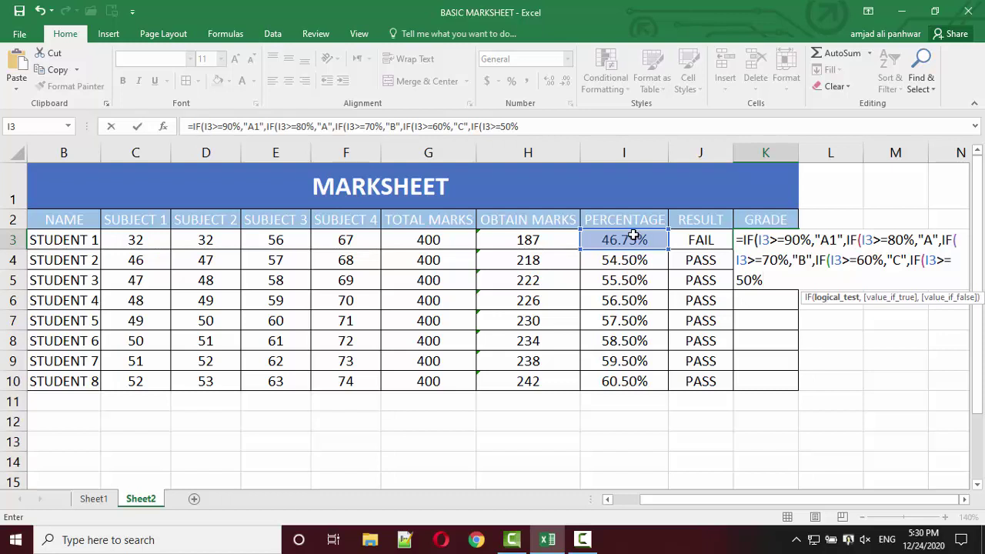
Finish the formula with "D" for 50% and "FAIL" otherwise, close the parentheses, and enter it.
{"action": "type", "text": ","}
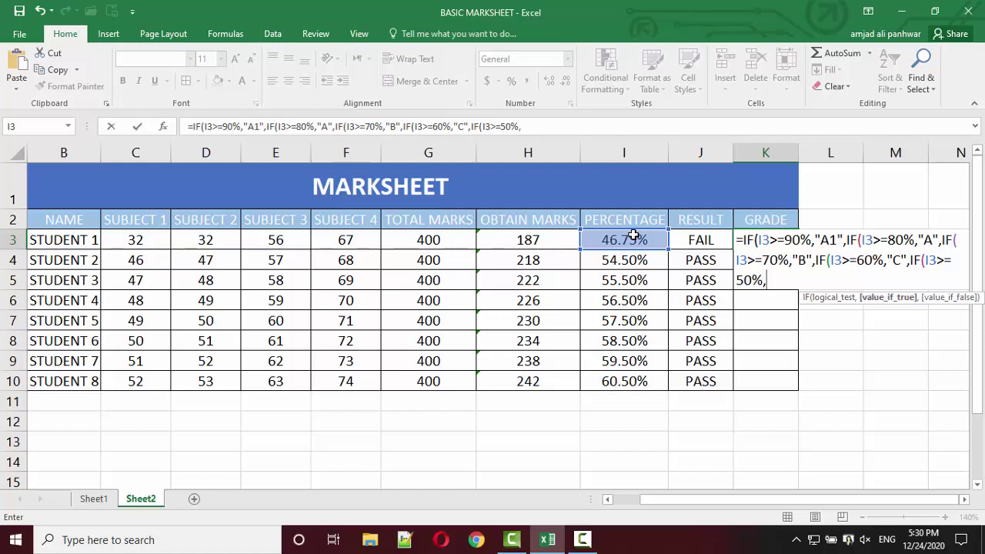
{"action": "type", "text": "\"D"}
{"action": "type", "text": "\","}
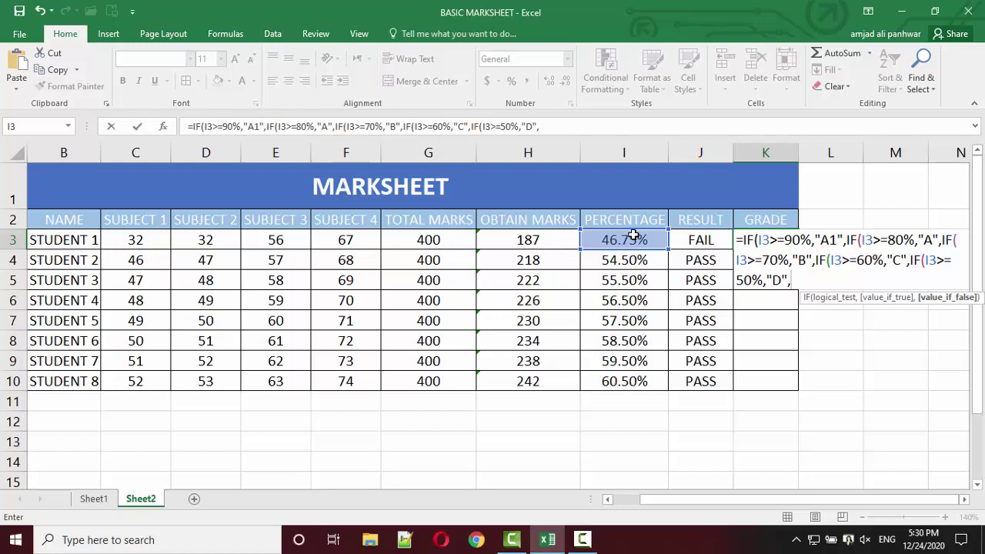
{"action": "type", "text": "\"FA"}
{"action": "type", "text": "IL\""}
{"action": "type", "text": ")"}
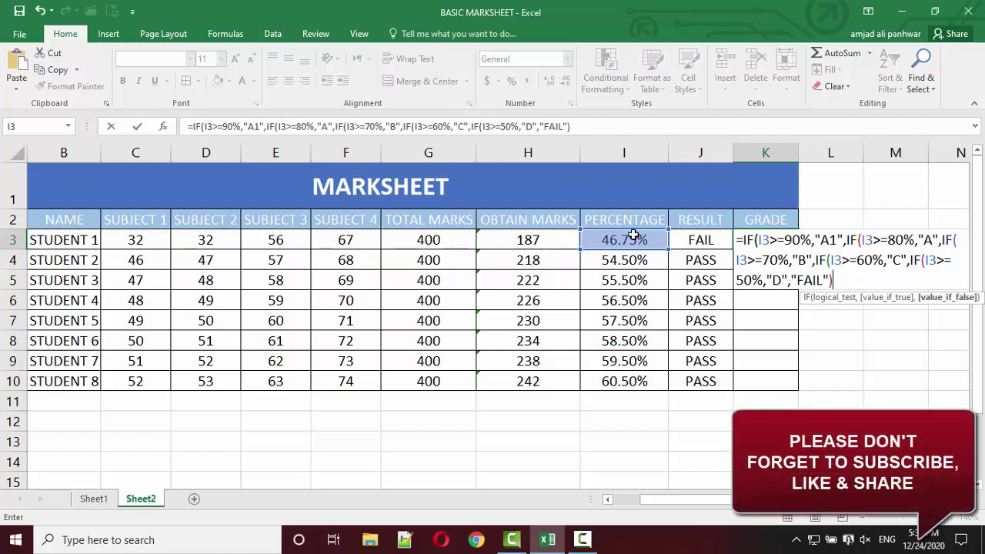
{"action": "type", "text": ")"}
{"action": "type", "text": ")"}
{"action": "type", "text": ")"}
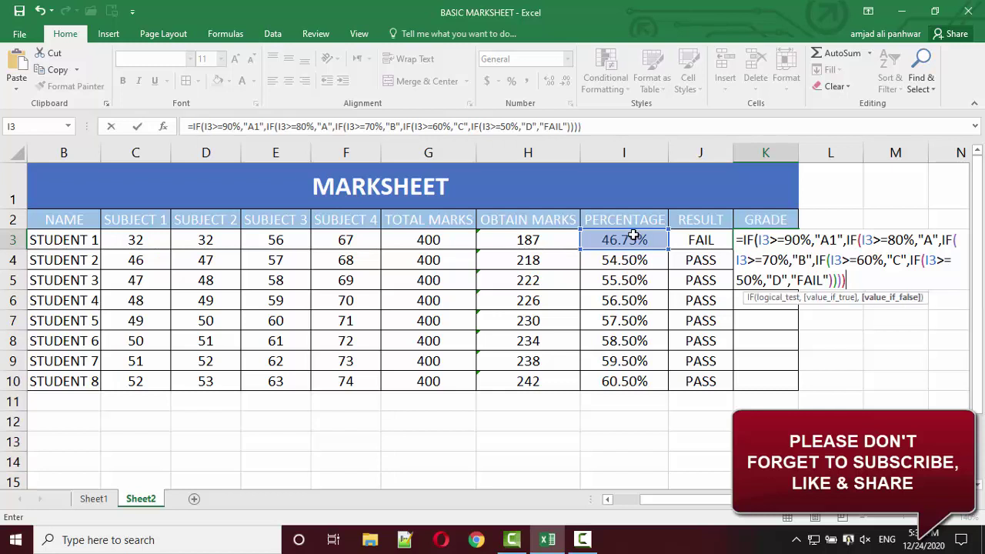
{"action": "type", "text": ")"}
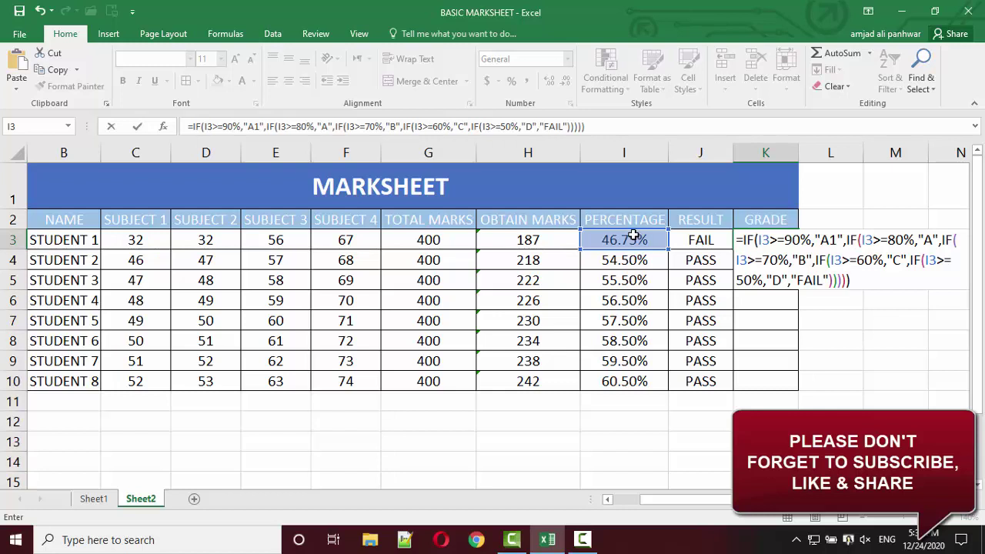
{"action": "key", "text": "Return"}
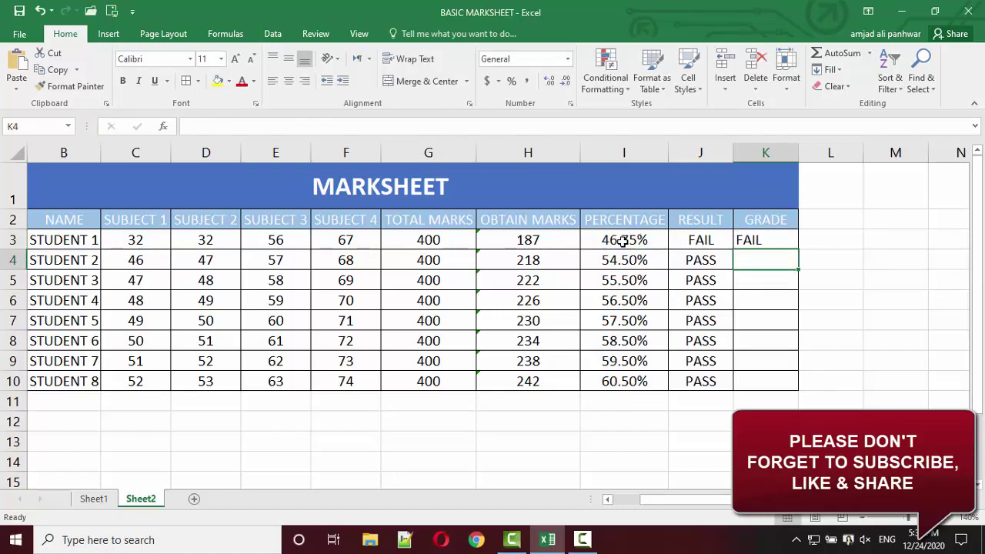
Enter 60 in each of Student 1's four subject marks to test for grade C.
{"action": "left_click", "coordinate": [624, 241]}
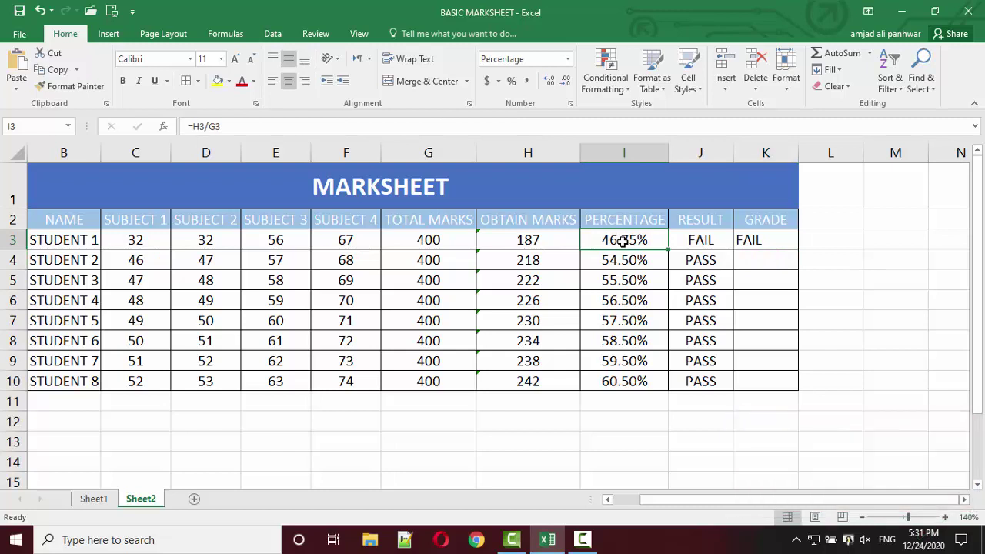
{"action": "left_click", "coordinate": [755, 240]}
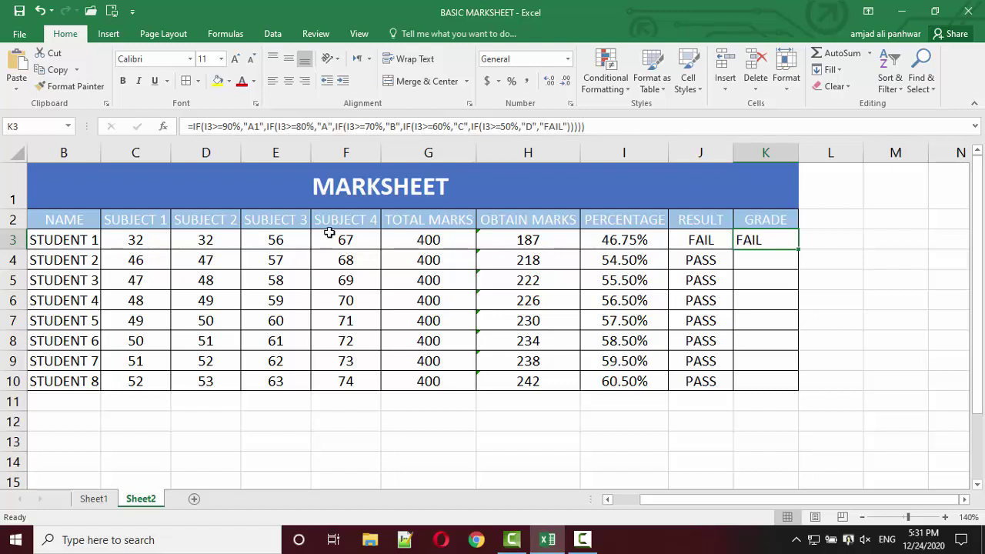
{"action": "left_click", "coordinate": [147, 240]}
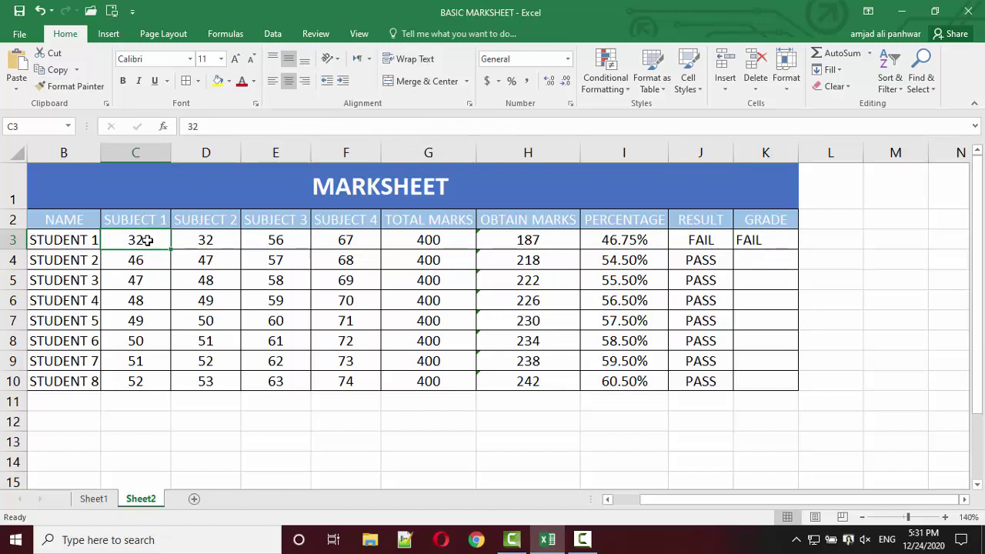
{"action": "type", "text": "60"}
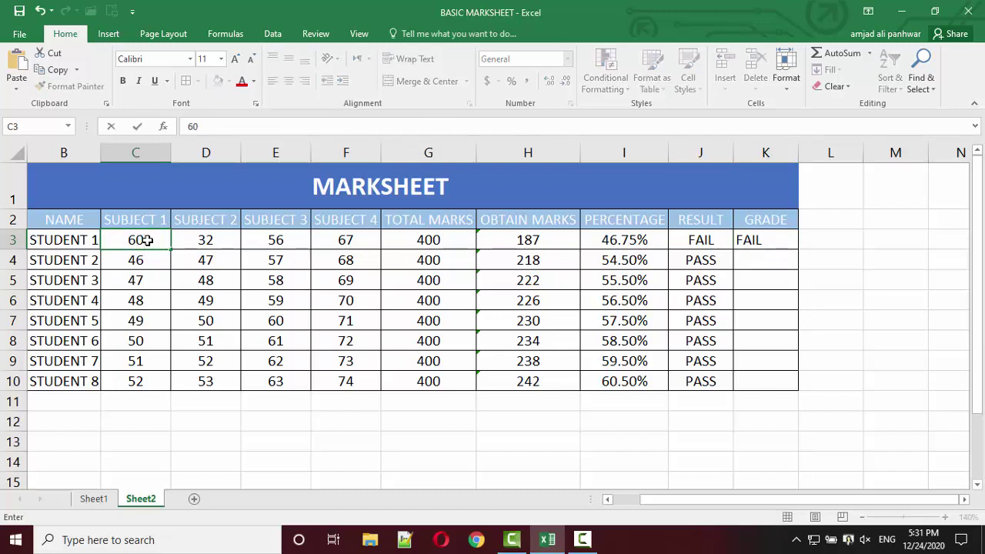
{"action": "key", "text": "Tab"}
{"action": "key", "text": "Right"}
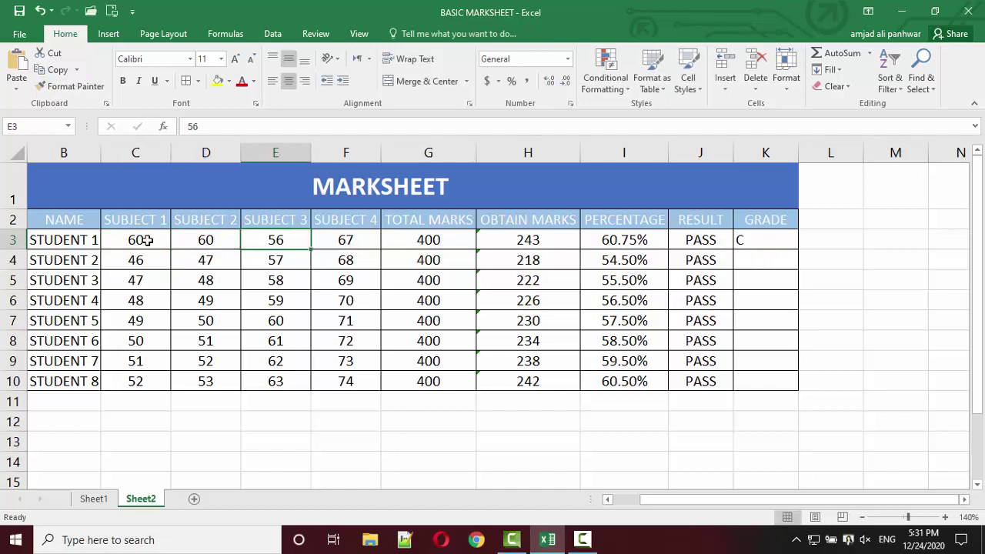
{"action": "type", "text": "60"}
{"action": "key", "text": "Tab"}
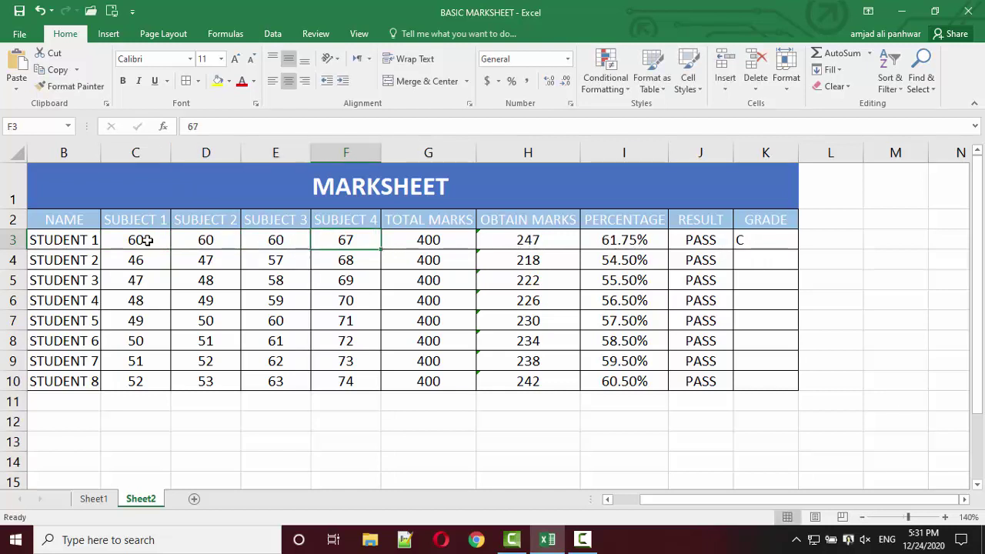
{"action": "type", "text": "60"}
{"action": "key", "text": "Return"}
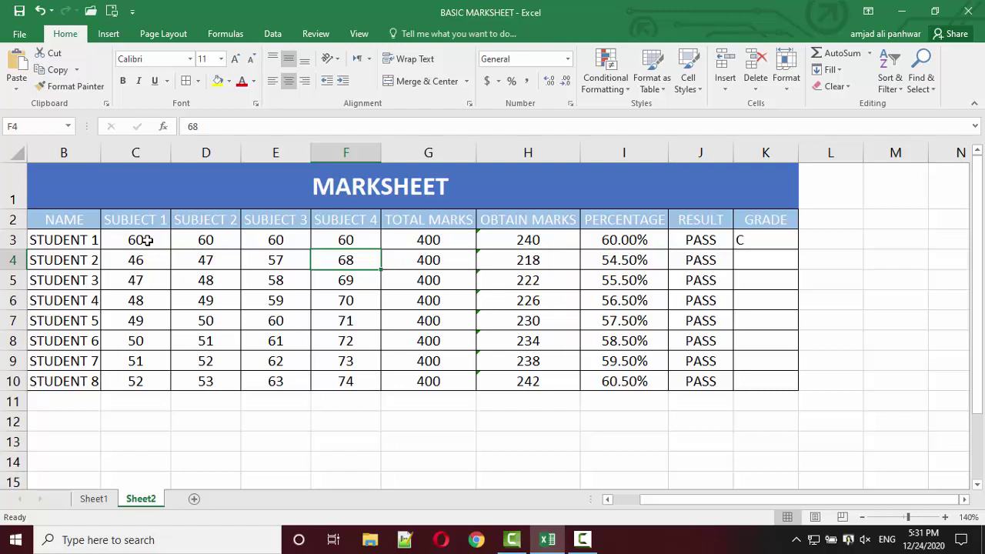
{"action": "left_click", "coordinate": [593, 549]}
{"action": "left_click", "coordinate": [924, 469]}
Fill the K3 grade formula down to K10, giving grades C, D, D, D, D, D, D, C.
{"action": "left_click", "coordinate": [758, 243]}
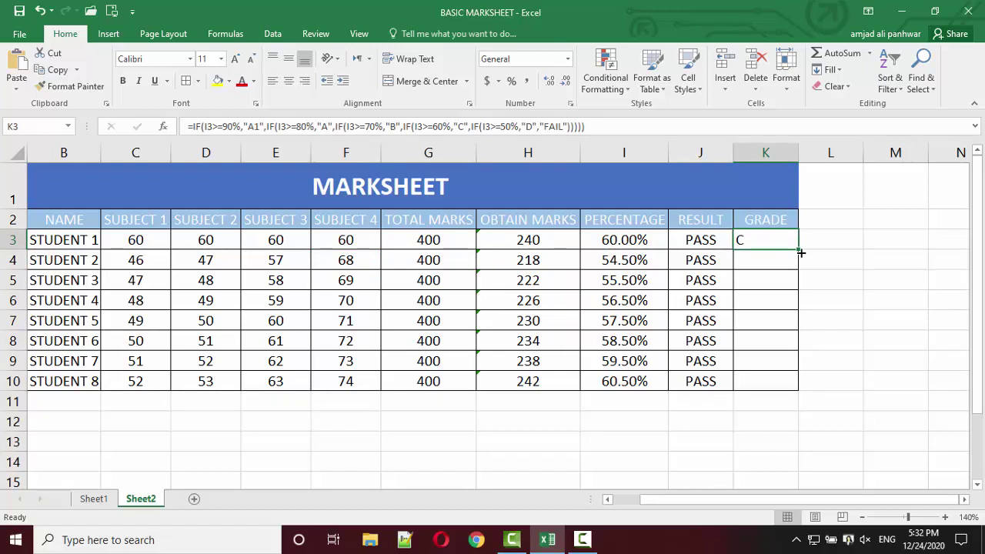
{"action": "left_click_drag", "start_coordinate": [800, 252], "coordinate": [802, 391]}
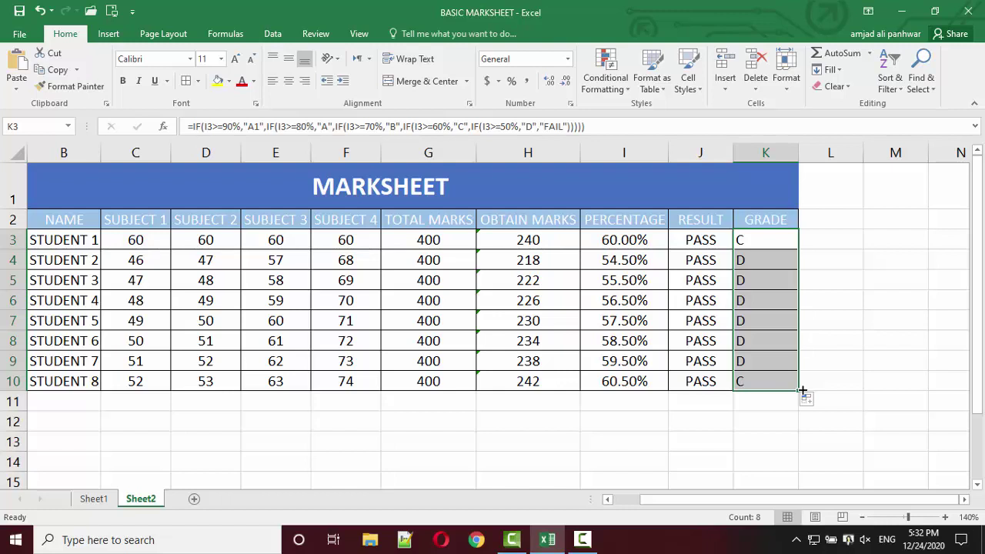
{"action": "left_click", "coordinate": [775, 247]}
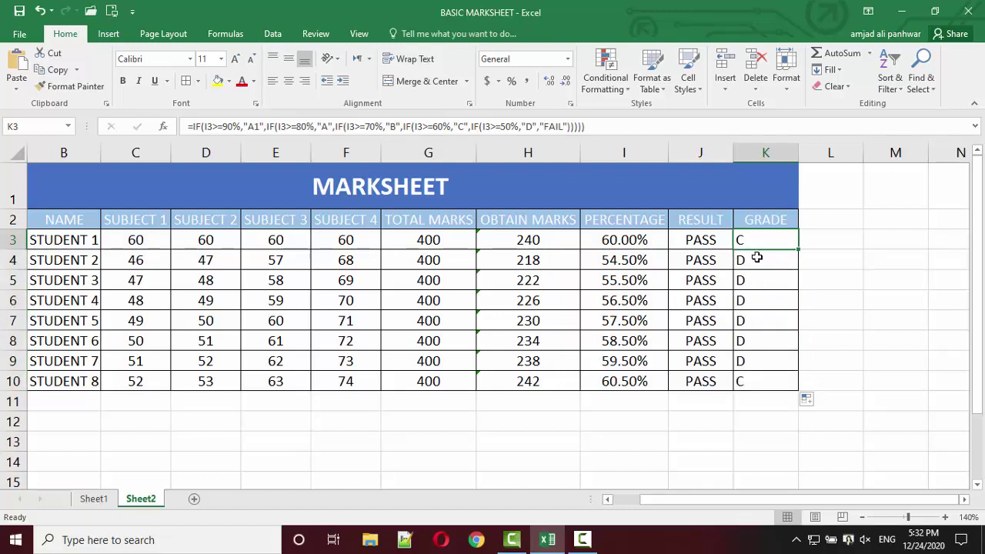
{"action": "left_click_drag", "start_coordinate": [757, 259], "coordinate": [765, 376]}
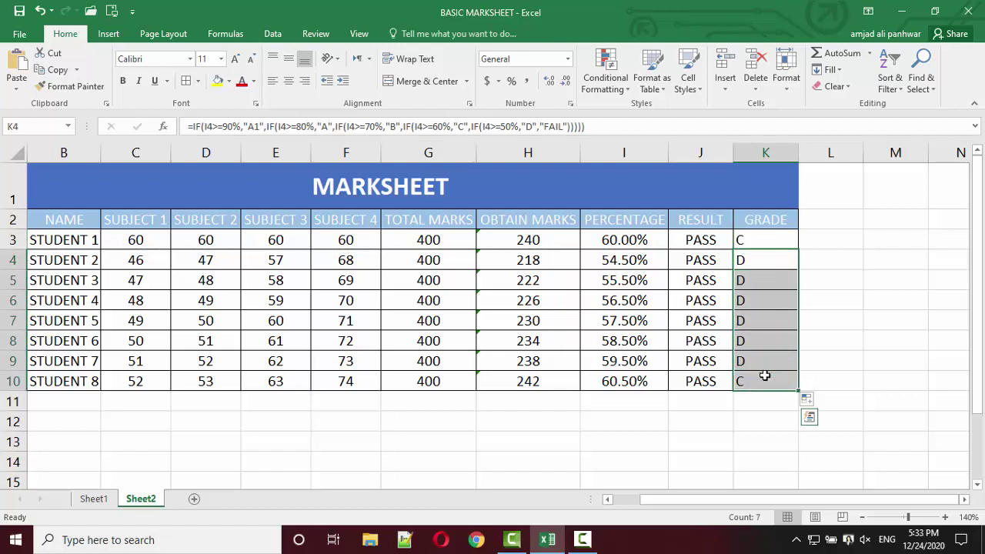
Center the letter grades in K3:K10.
{"action": "left_click", "coordinate": [761, 240]}
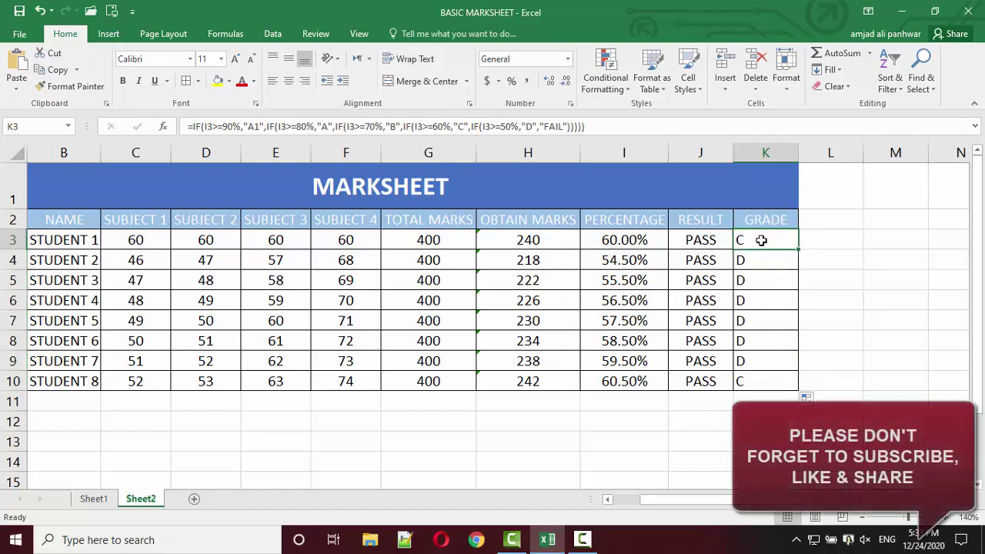
{"action": "left_click_drag", "start_coordinate": [761, 241], "coordinate": [764, 380]}
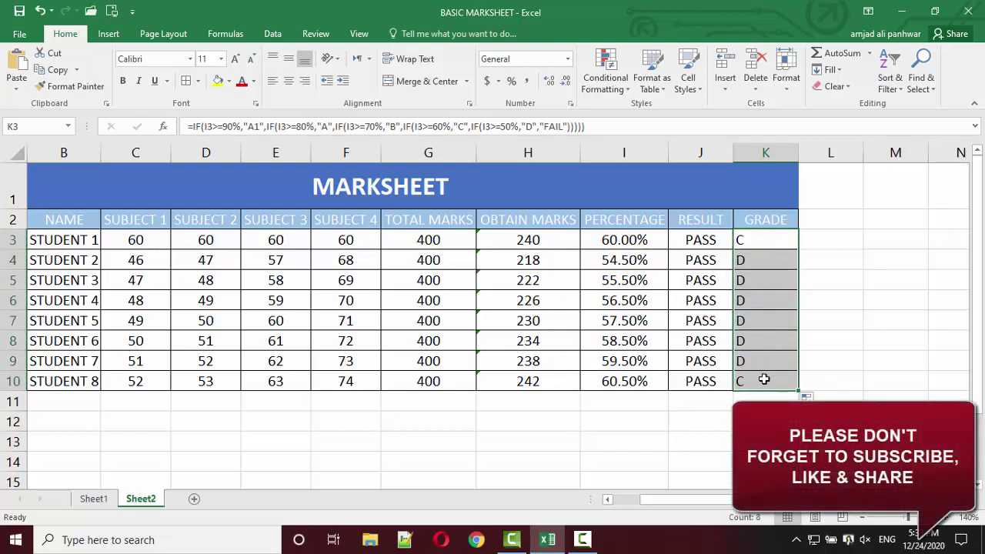
{"action": "left_click", "coordinate": [291, 83]}
{"action": "left_click", "coordinate": [516, 243]}
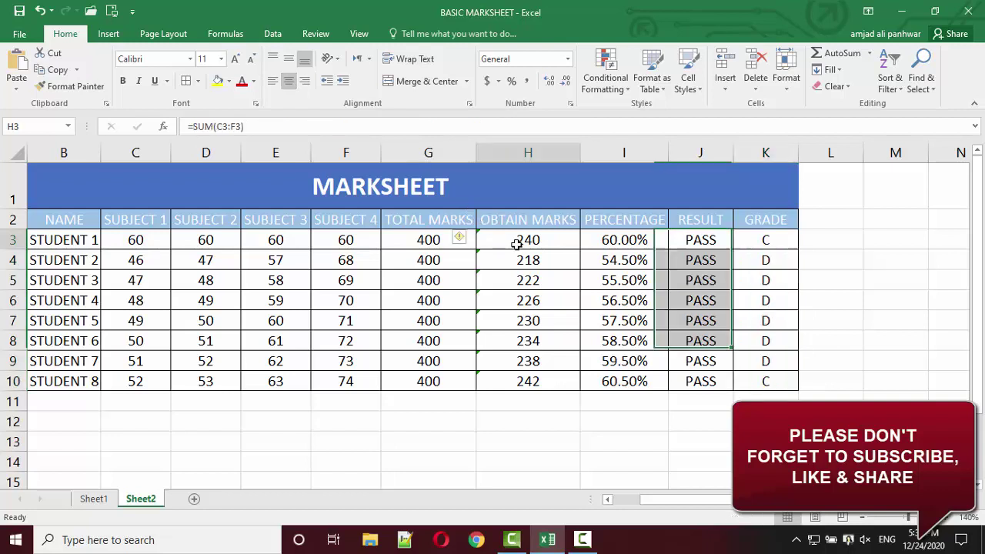
Select the whole marksheet table from A1 to K10 and copy it.
{"action": "left_click", "coordinate": [62, 201]}
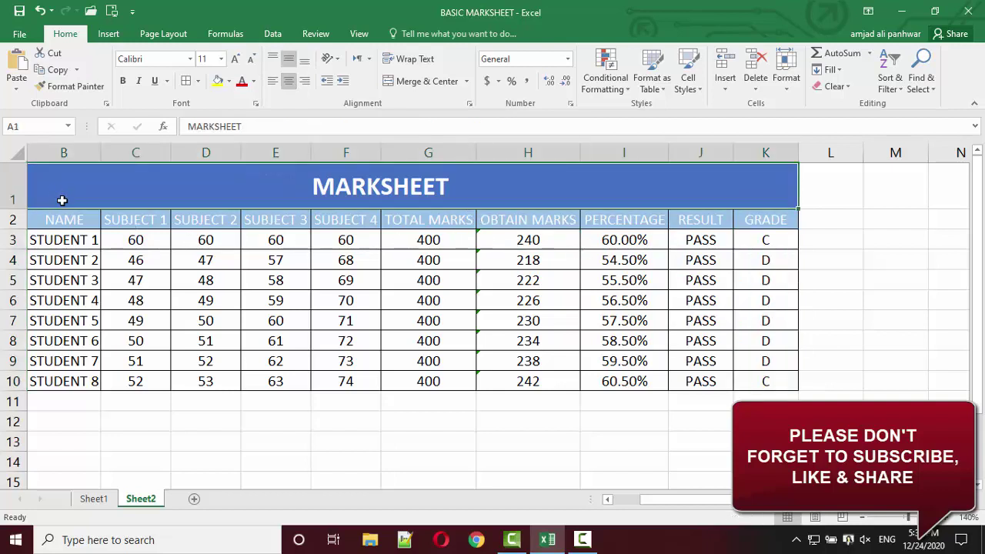
{"action": "left_click_drag", "start_coordinate": [62, 200], "coordinate": [304, 373]}
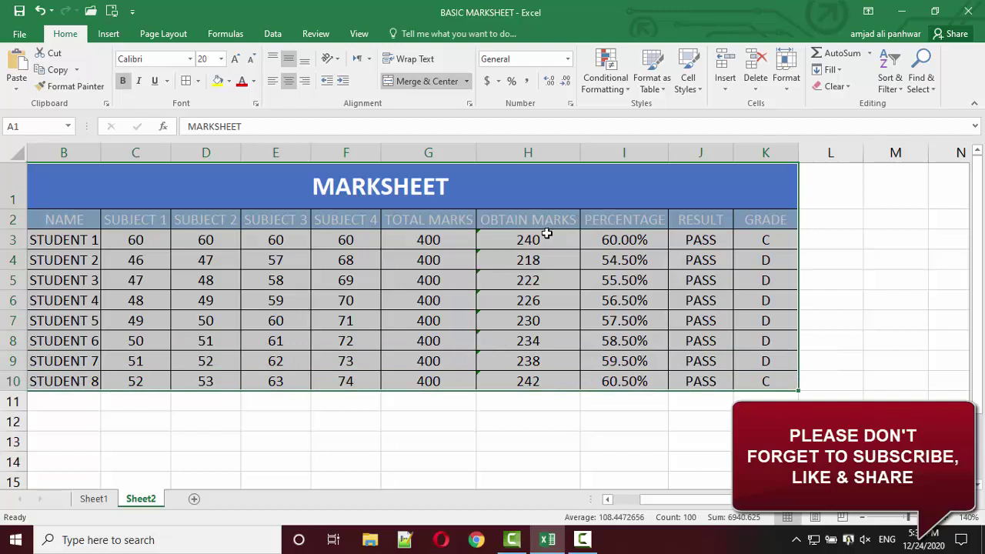
{"action": "key", "text": "ctrl+c"}
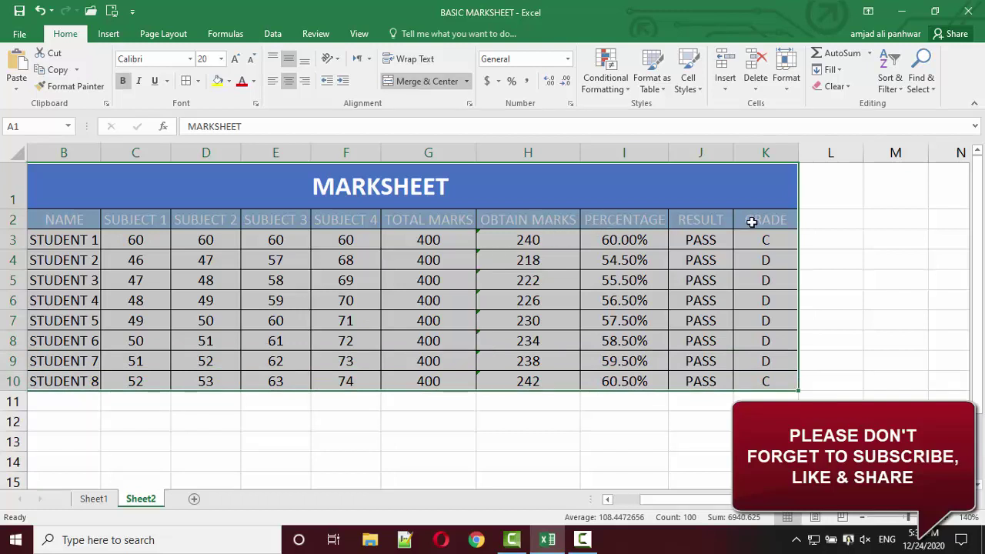